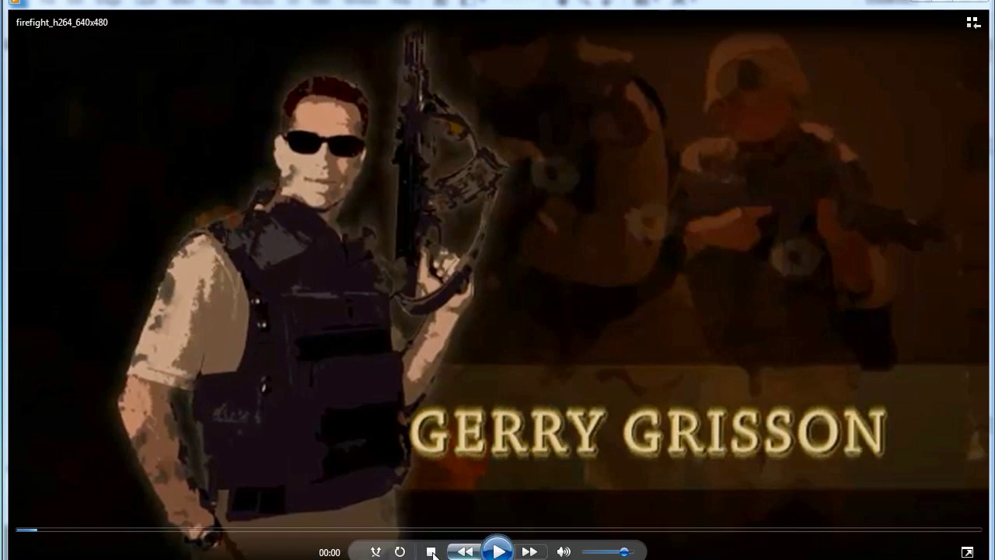
Stop and replay the firefight_h264_640x480 clip from the beginning in Windows Media Player.
click(431, 552)
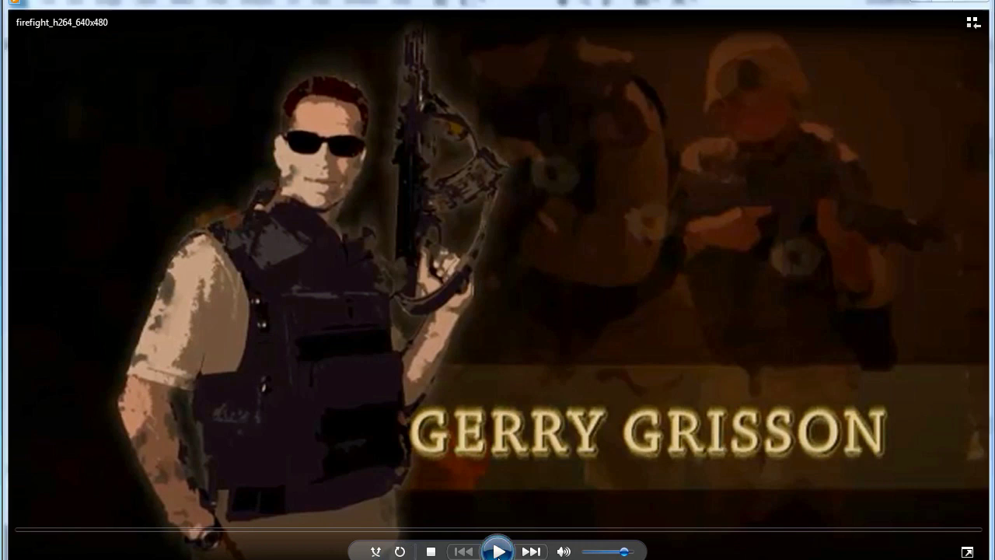
click(496, 552)
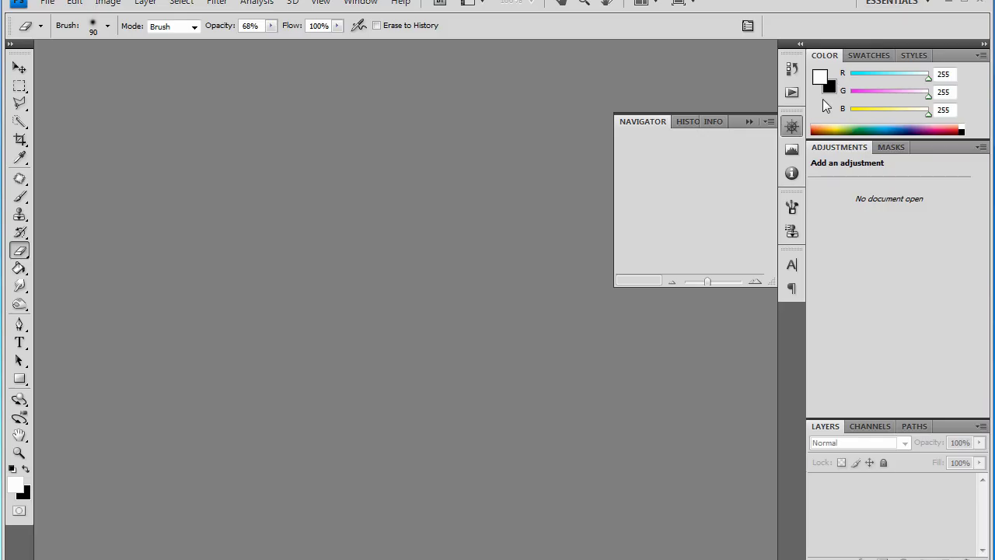
Minimize Photoshop to check the Firefight Orginal timeline in Premiere, then restore Photoshop.
click(951, 3)
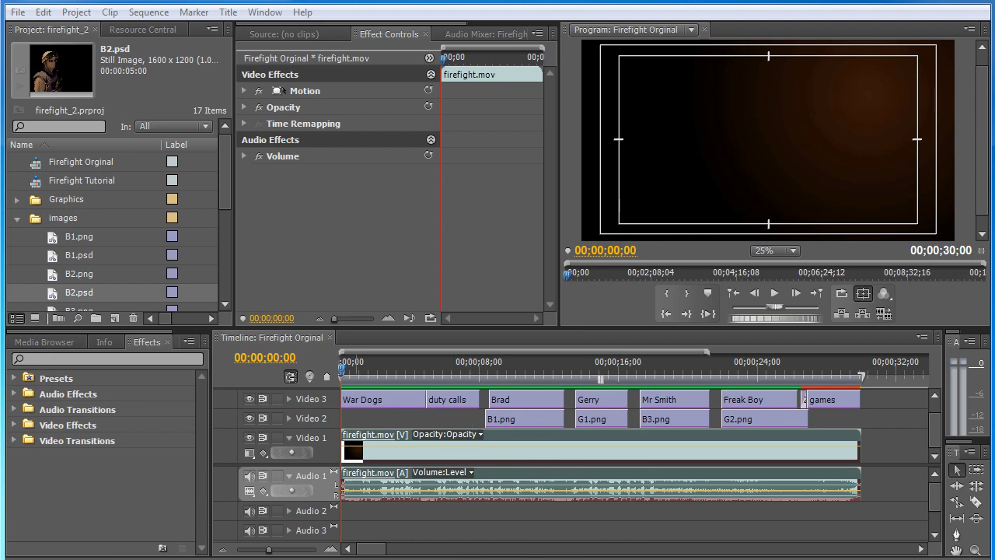
click(539, 557)
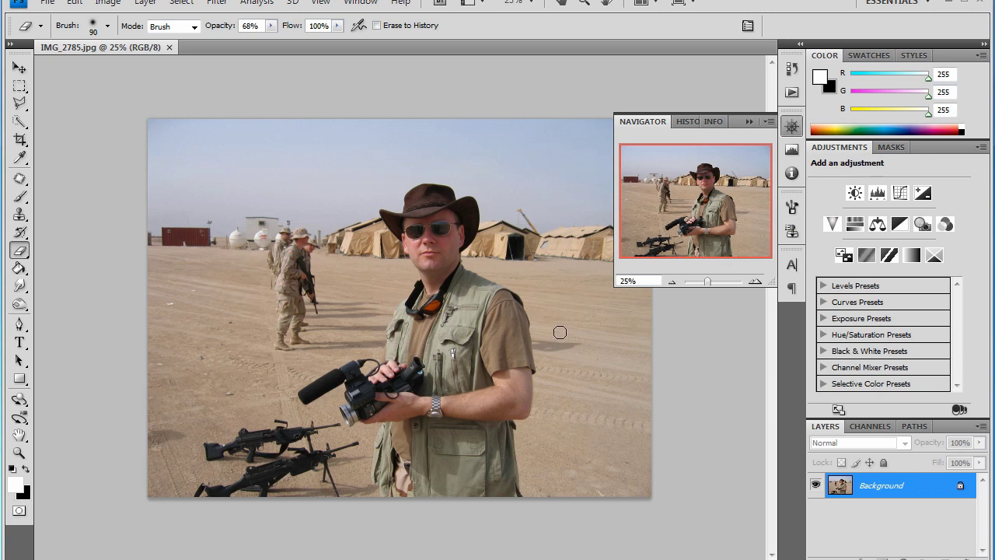
Select the man holding the video camera with the Quick Selection Tool.
click(26, 109)
click(22, 122)
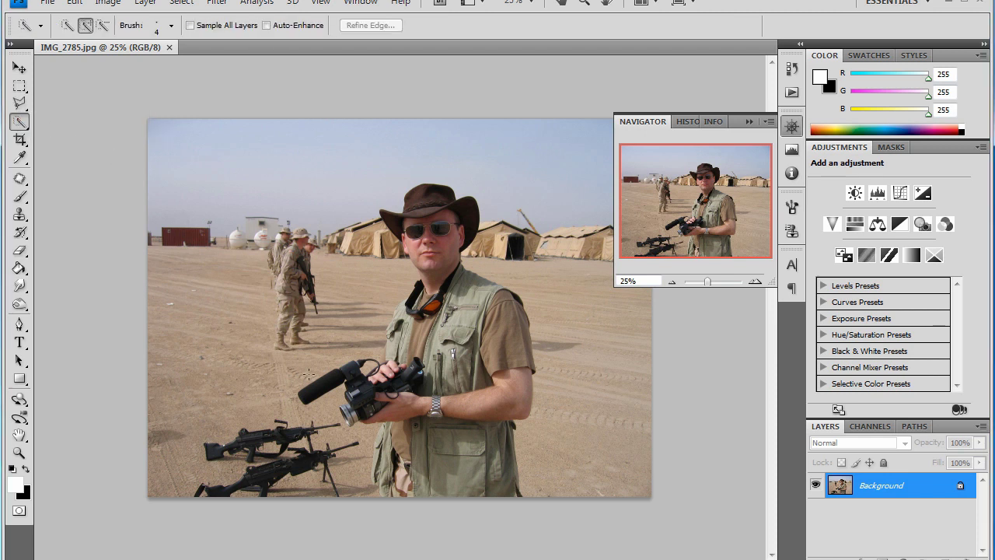
click(20, 122)
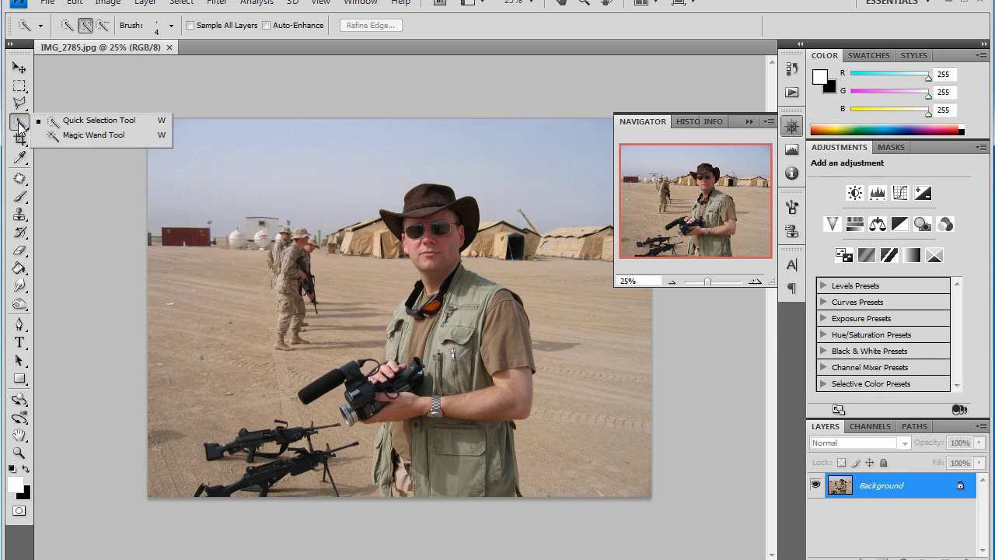
click(98, 119)
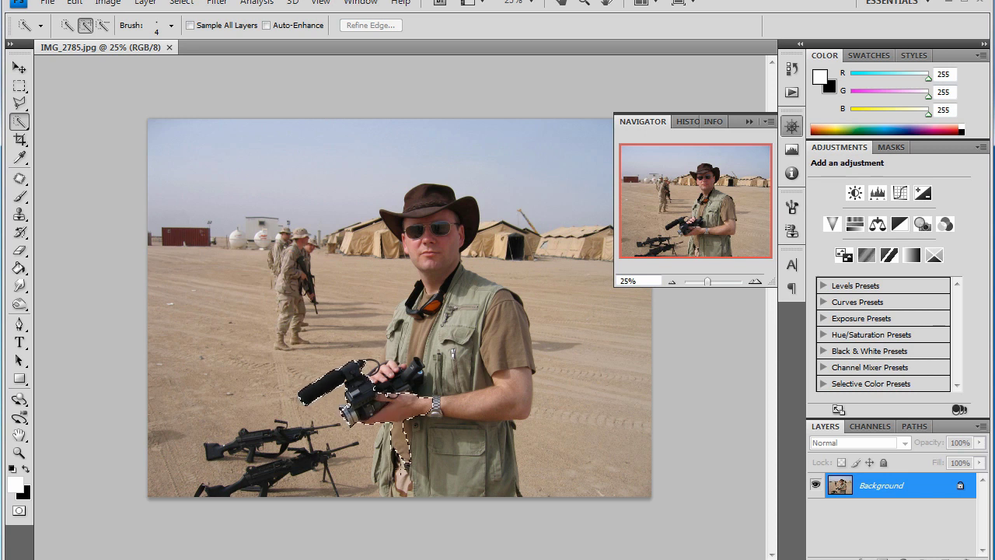
mouse_move(462, 487)
mouse_down()
mouse_move(494, 452)
mouse_move(504, 332)
mouse_move(507, 375)
mouse_move(432, 237)
mouse_up()
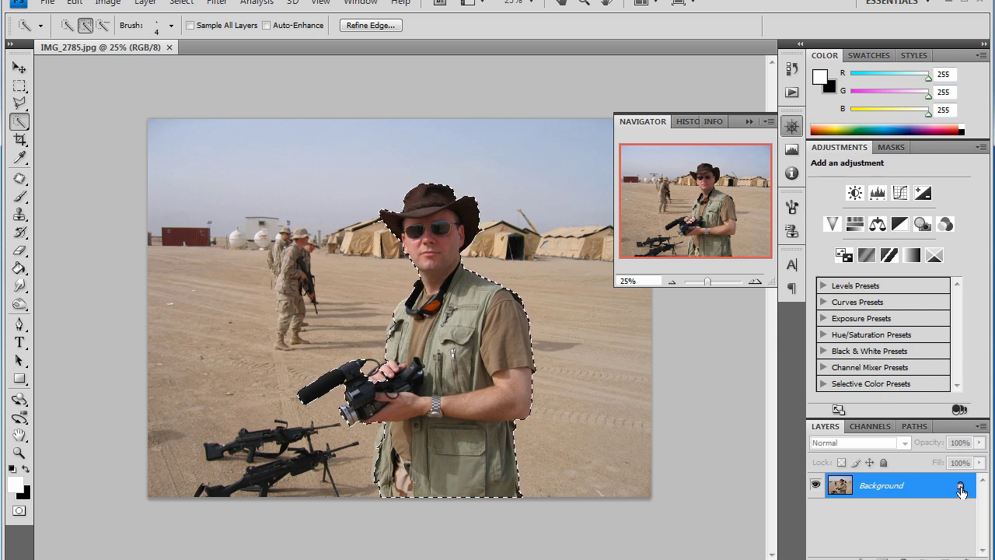
Convert the Background into Layer 0, undoing an accidental deletion of the man.
double_click(885, 490)
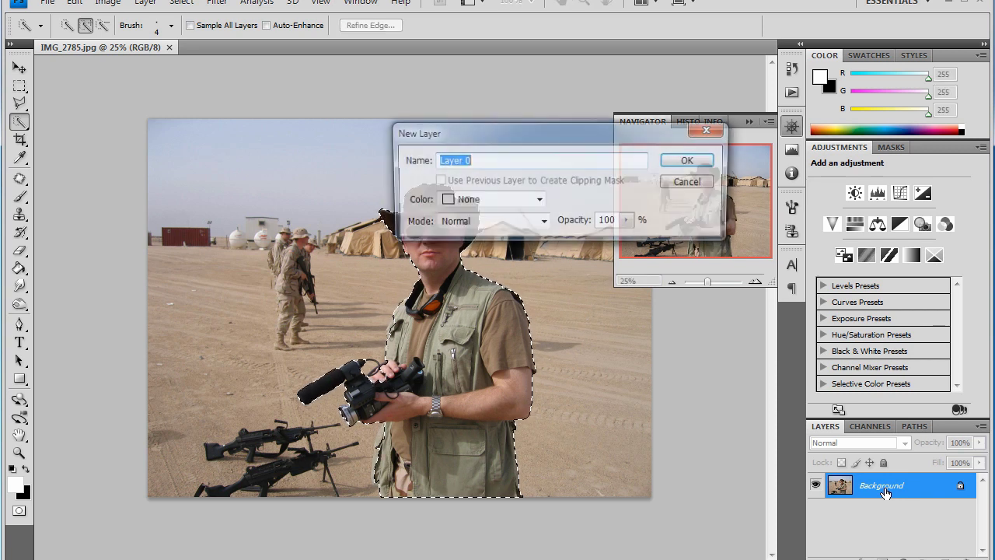
click(696, 163)
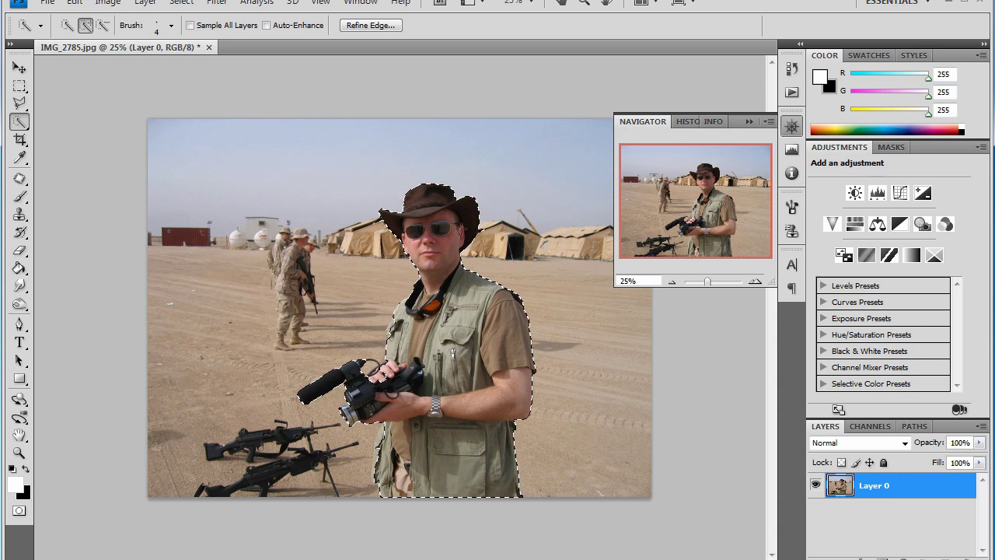
key(Delete)
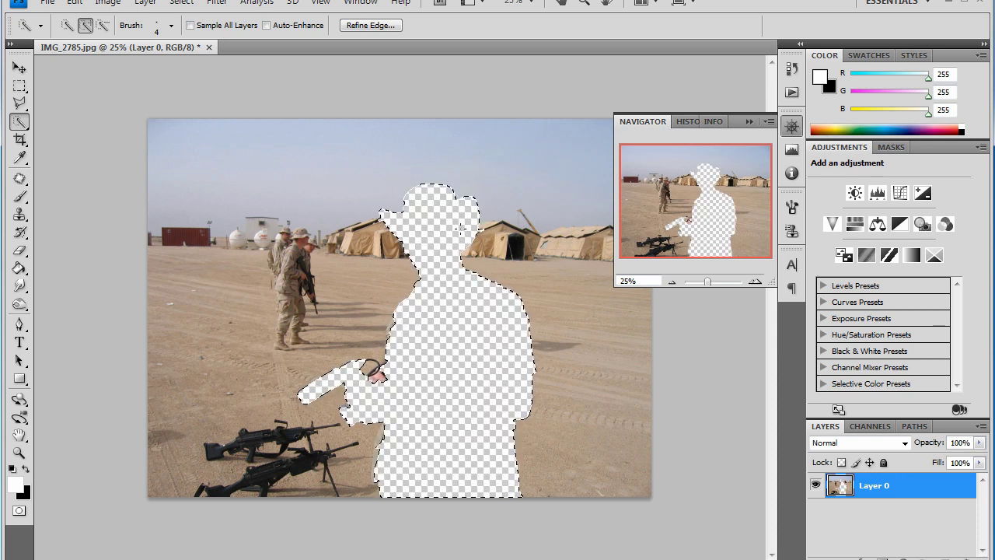
key(z)
key(ctrl+z)
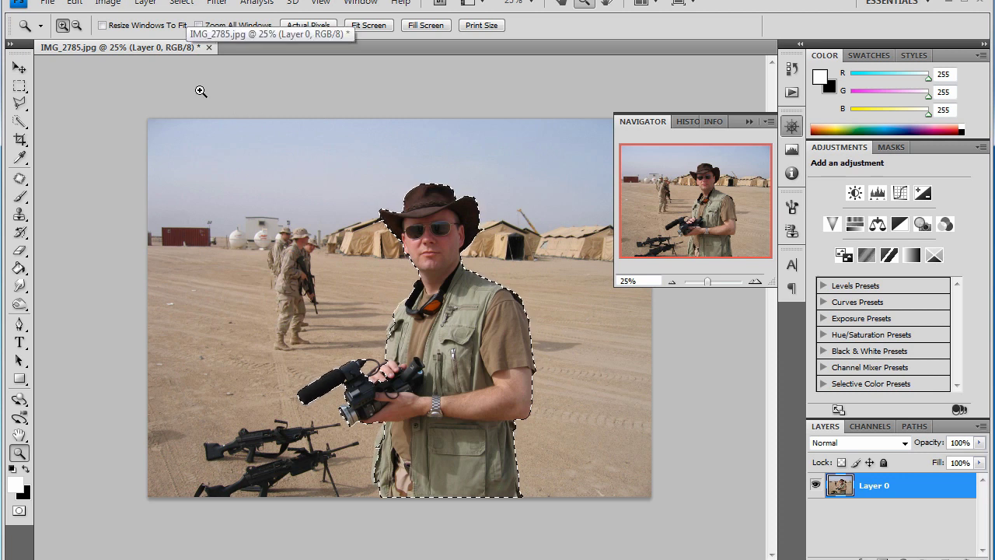
key(v)
Invert the selection and delete the desert background around the man.
click(181, 2)
click(221, 64)
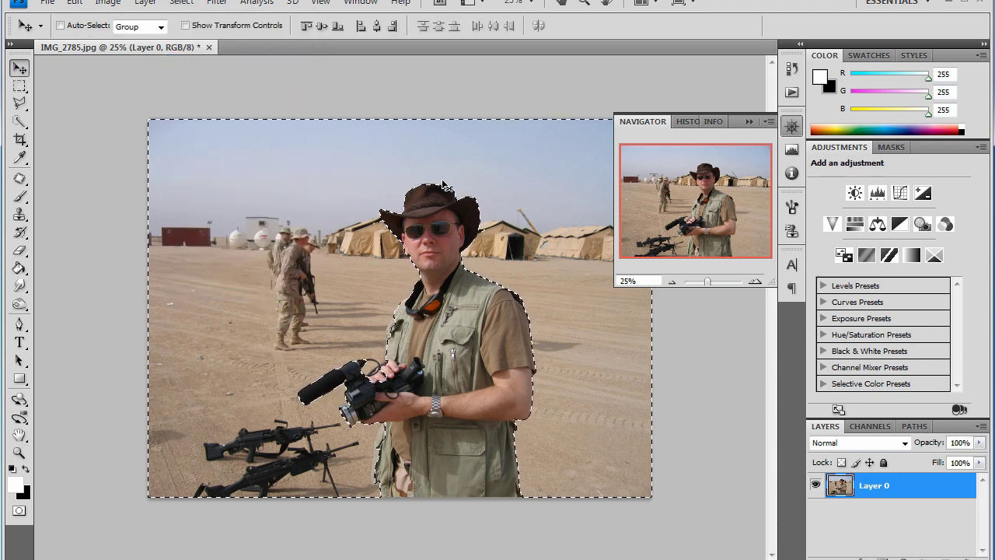
key(w)
key(Delete)
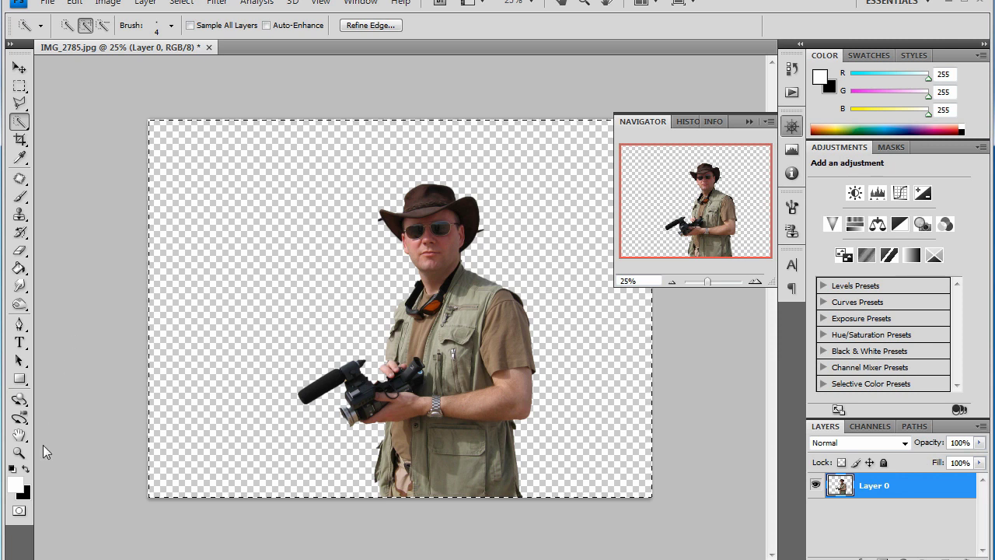
Zoom in on the camera and hands to inspect the edges, then zoom back out.
key(z)
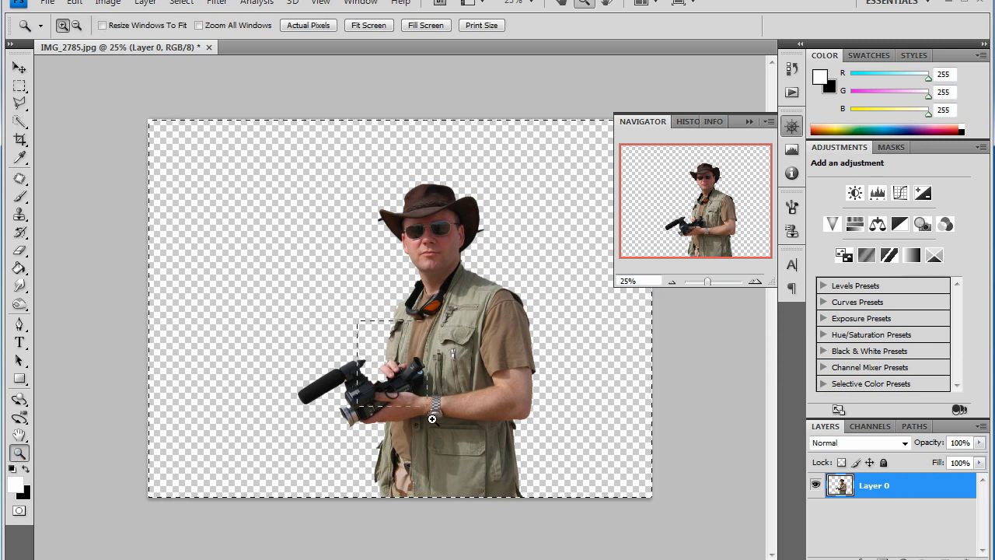
drag(365, 335, 440, 412)
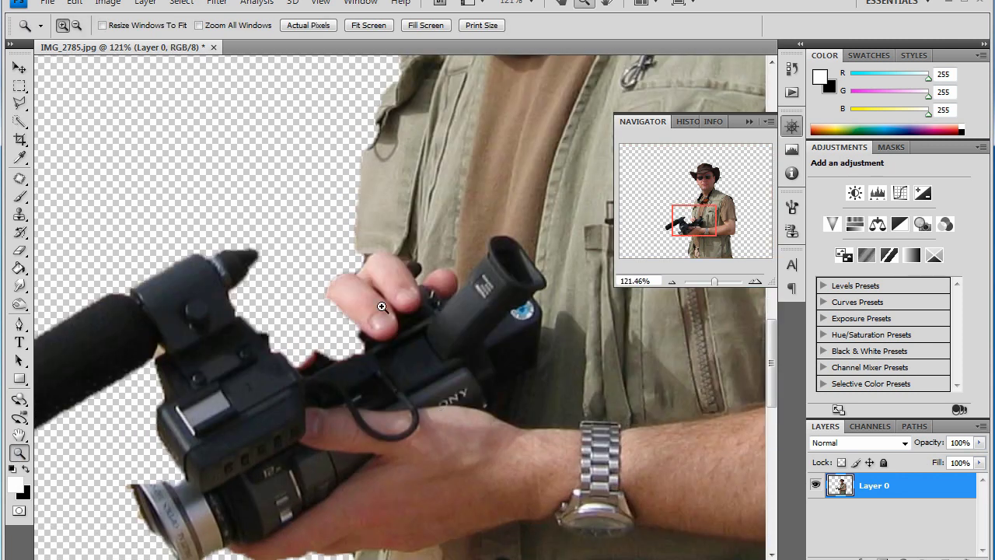
click(670, 282)
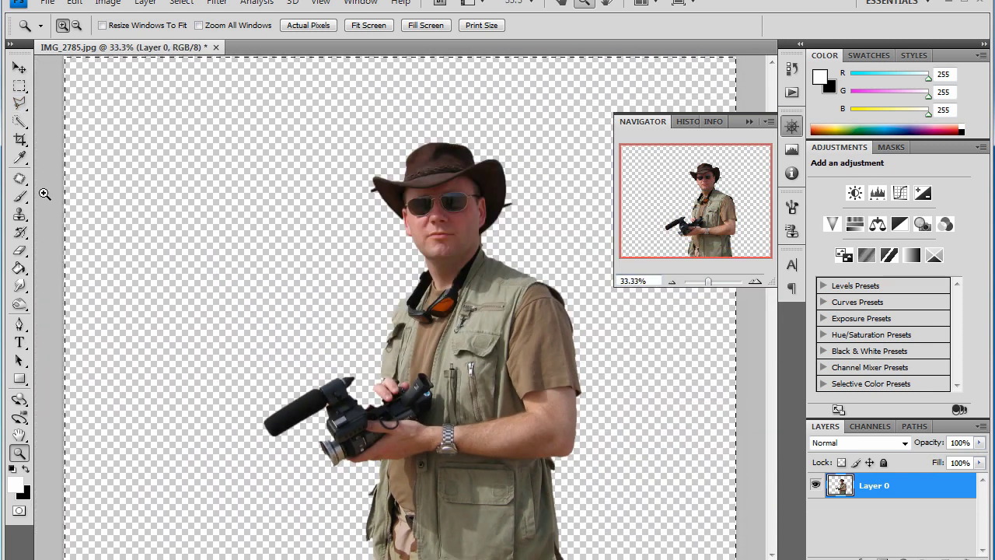
Set up the Eraser with a hard 38 px brush.
click(21, 250)
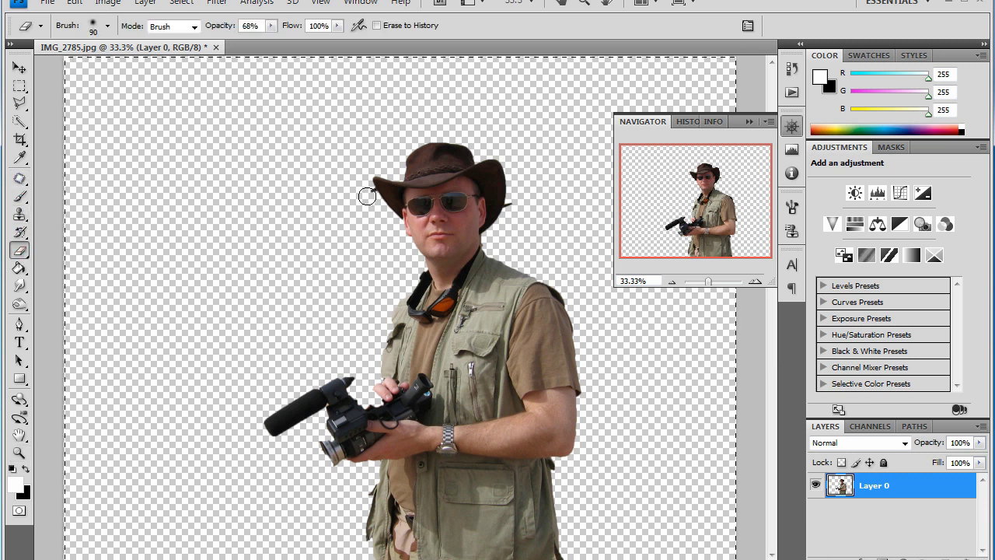
click(108, 26)
click(140, 201)
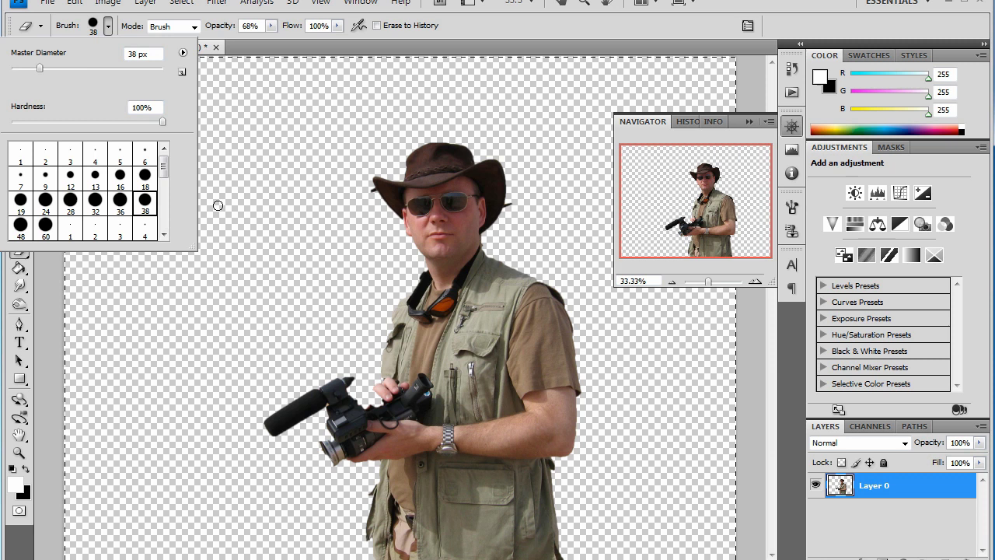
click(349, 207)
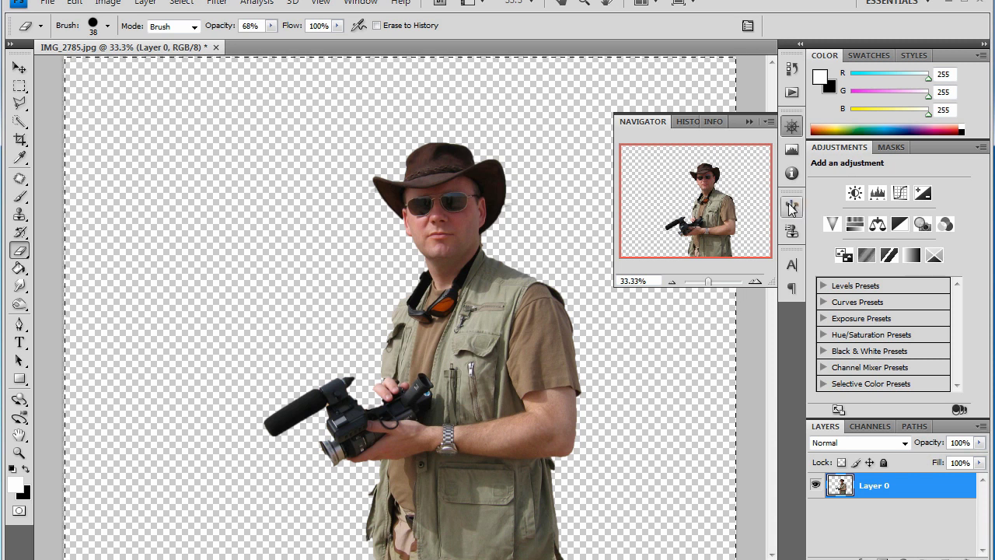
Apply the Artistic > Dry Brush filter with a larger brush size, then undo a stray layer mask.
click(226, 5)
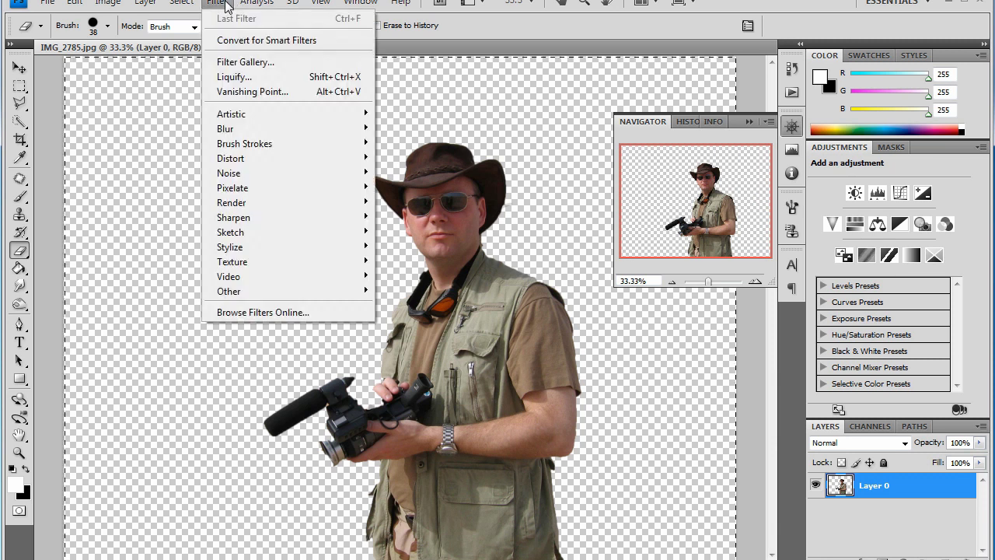
click(260, 68)
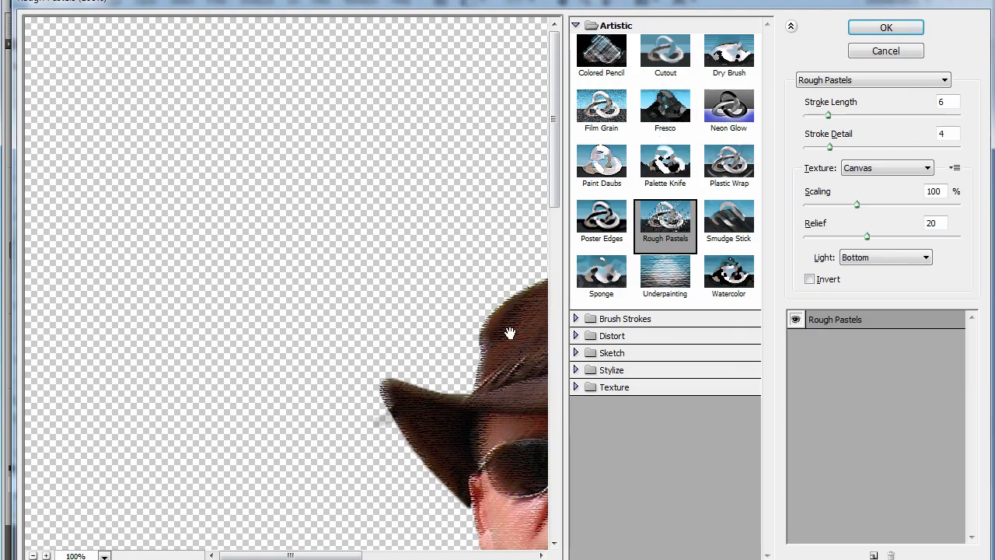
drag(509, 333, 214, 117)
click(729, 53)
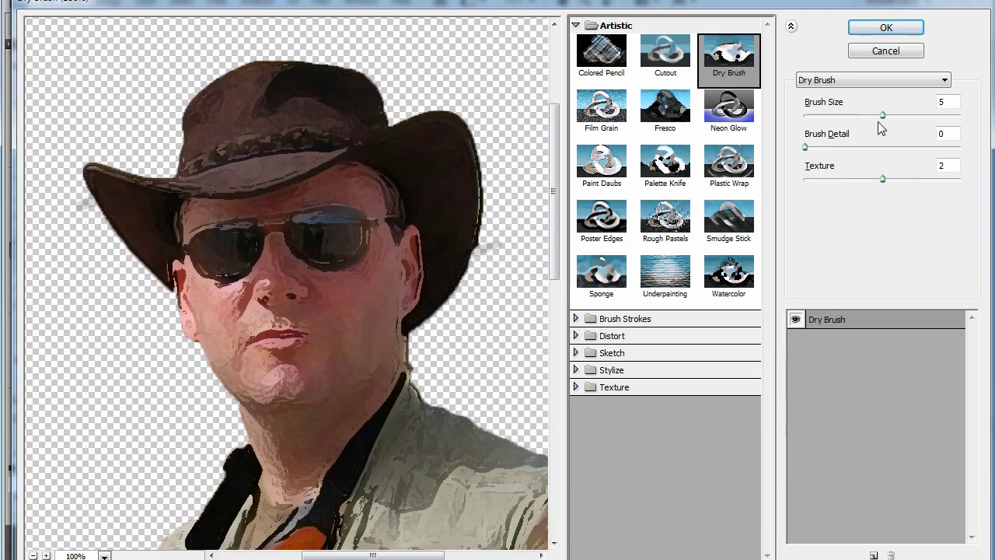
mouse_move(882, 116)
mouse_down()
mouse_move(922, 122)
mouse_move(820, 117)
mouse_move(899, 115)
mouse_up()
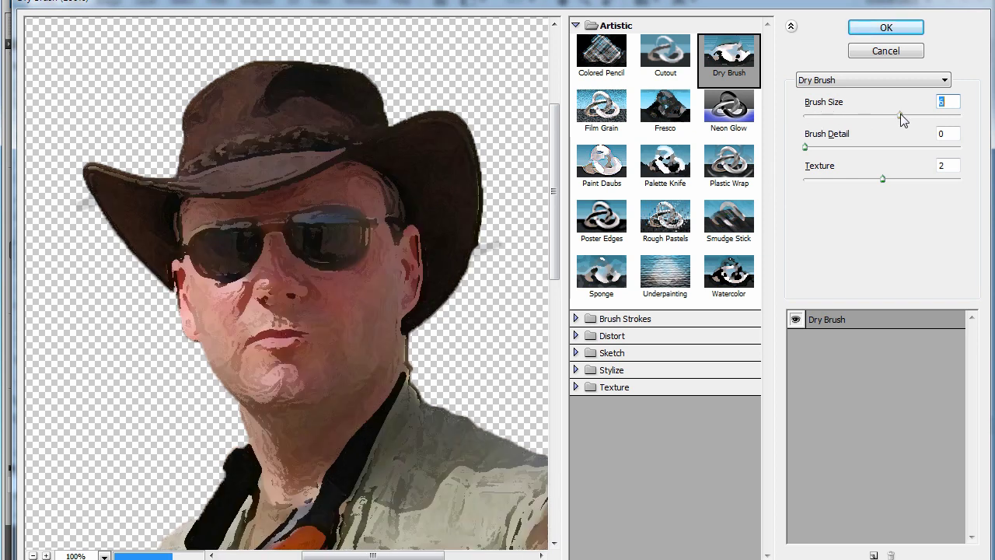
click(886, 27)
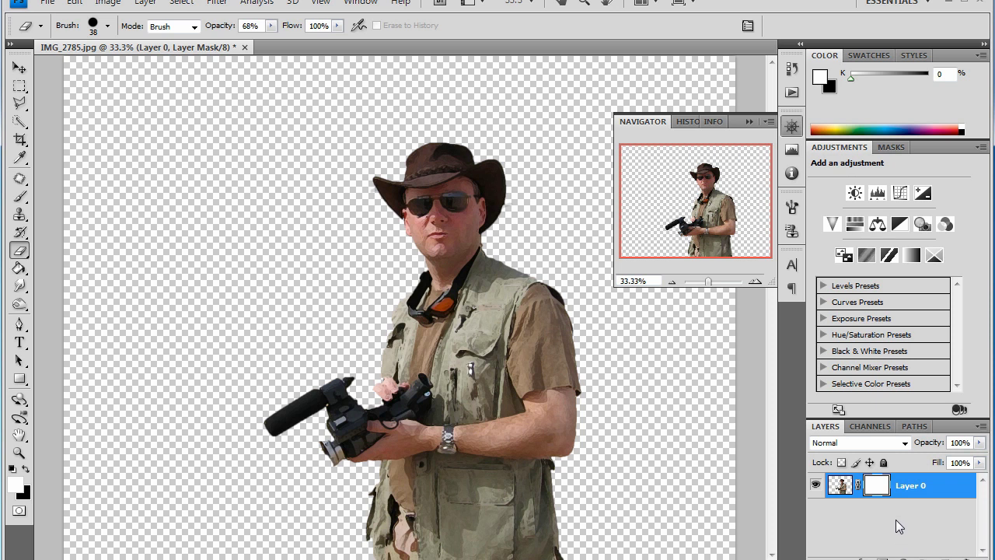
key(ctrl+z)
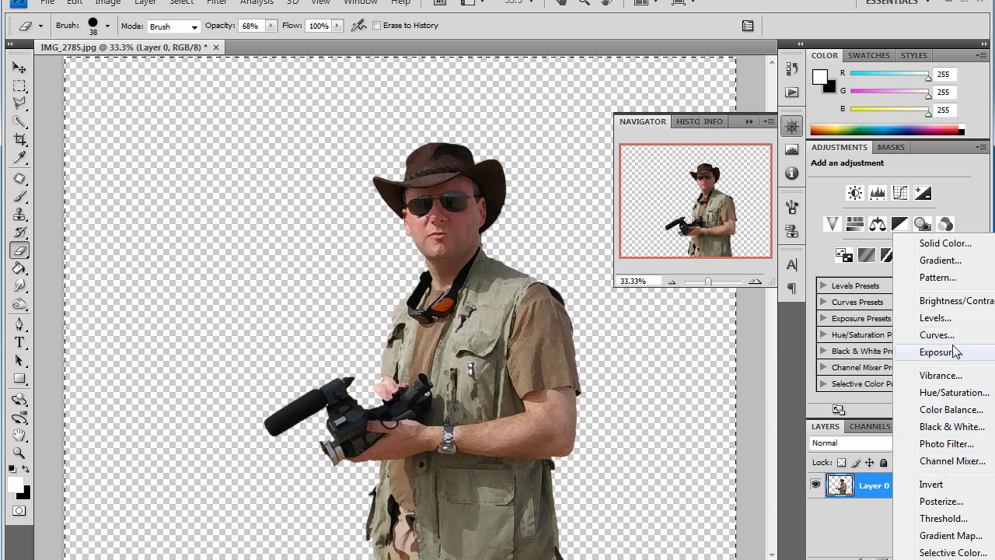
Add a Hue/Saturation adjustment layer that fully desaturates the man to greyscale.
click(955, 393)
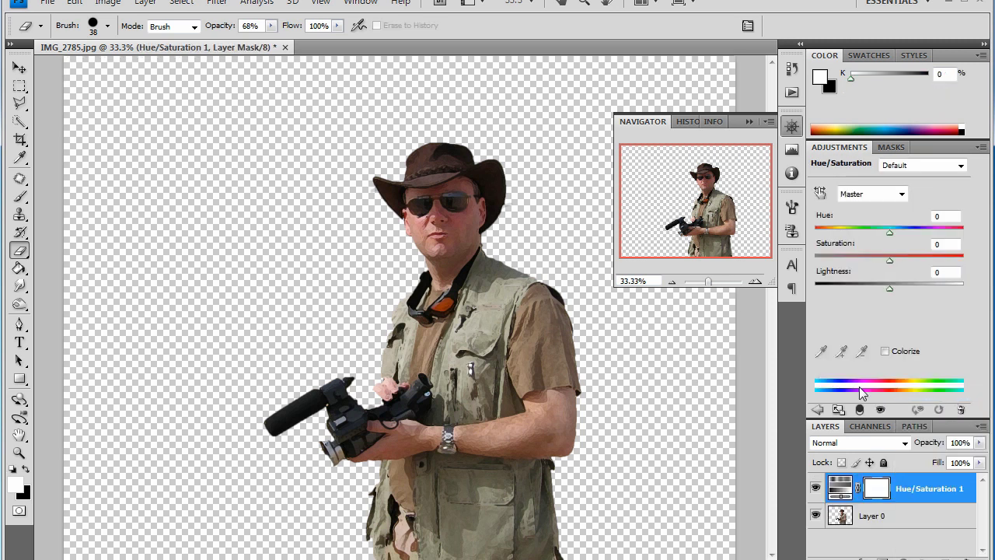
drag(887, 259, 814, 268)
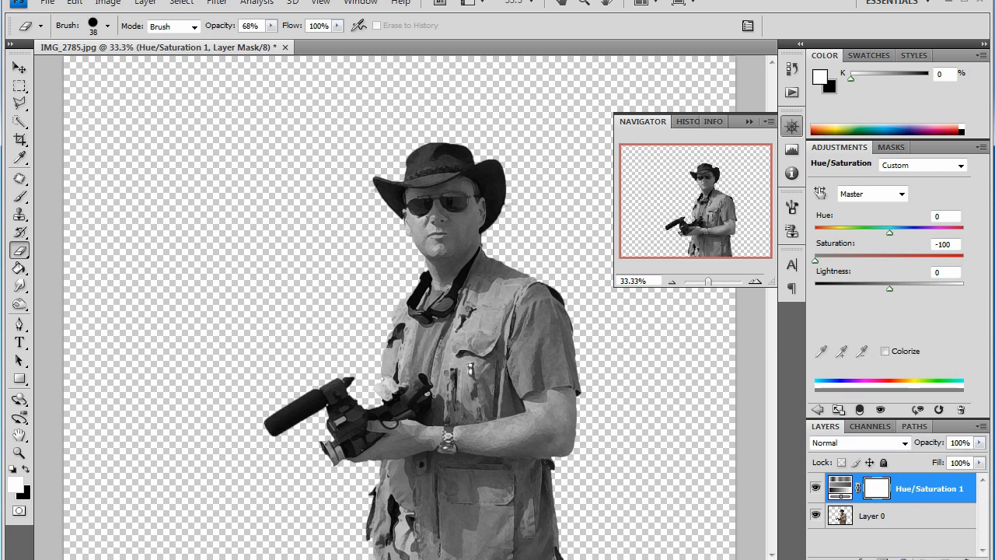
click(894, 556)
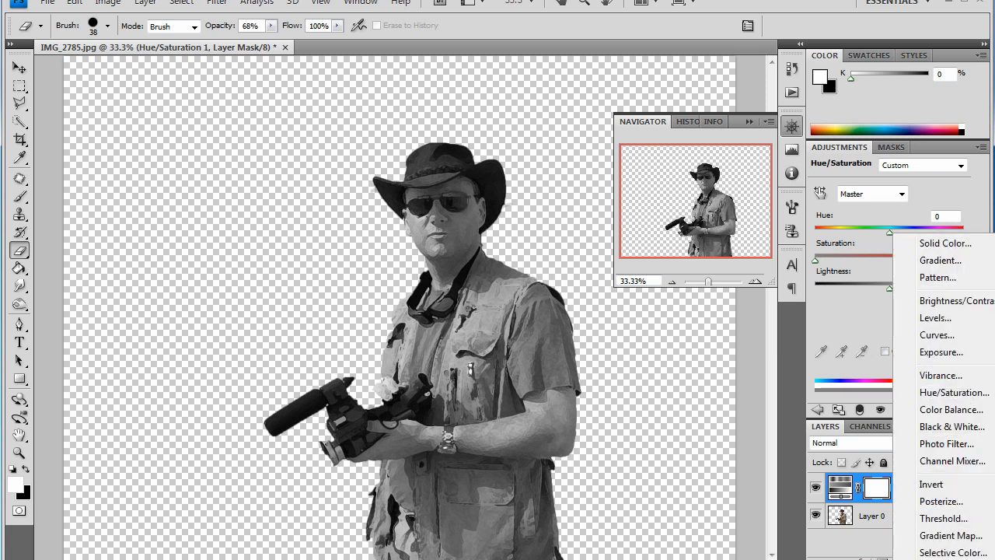
key(Escape)
key(ctrl+g)
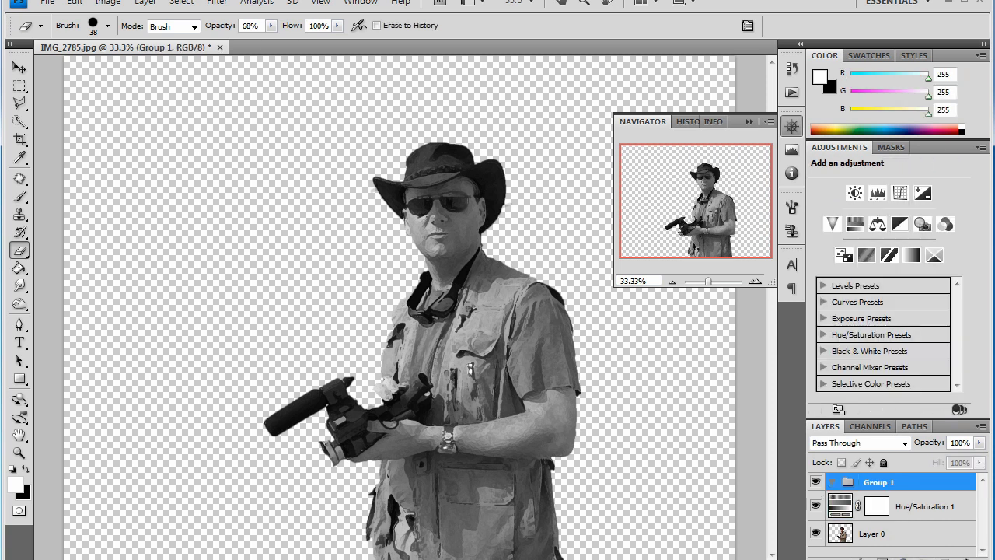
key(ctrl+z)
Add a Warming Filter (85) photo filter adjustment at 89% density.
click(894, 557)
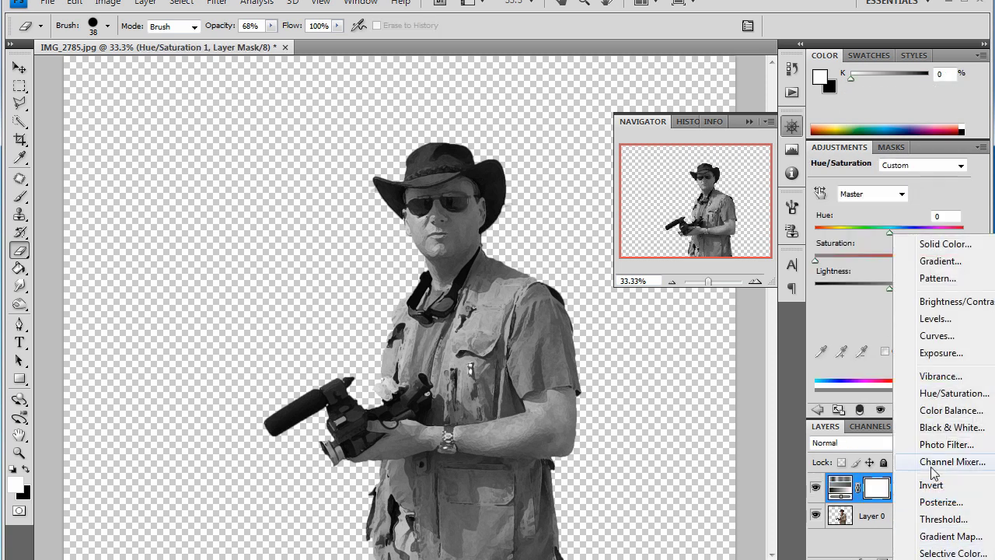
click(937, 446)
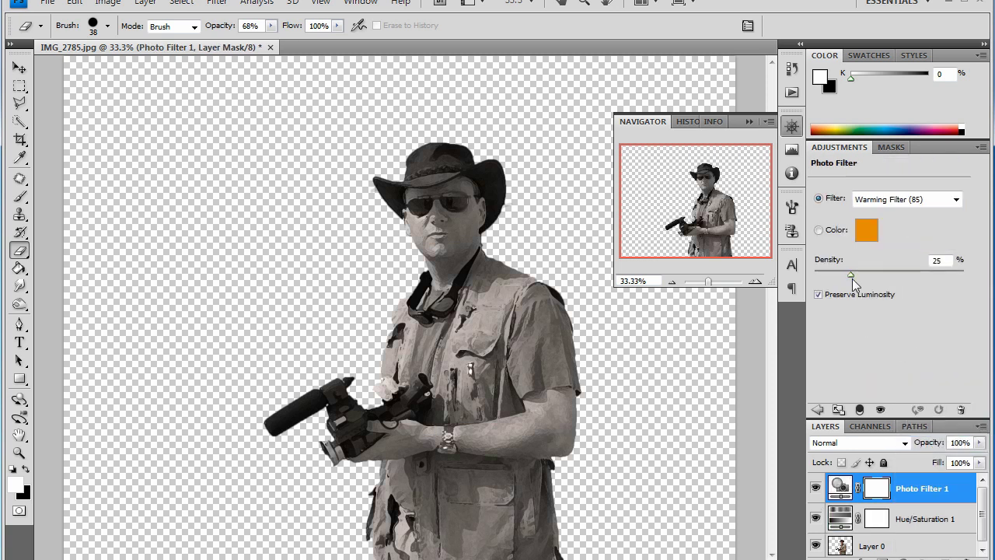
drag(852, 276, 949, 287)
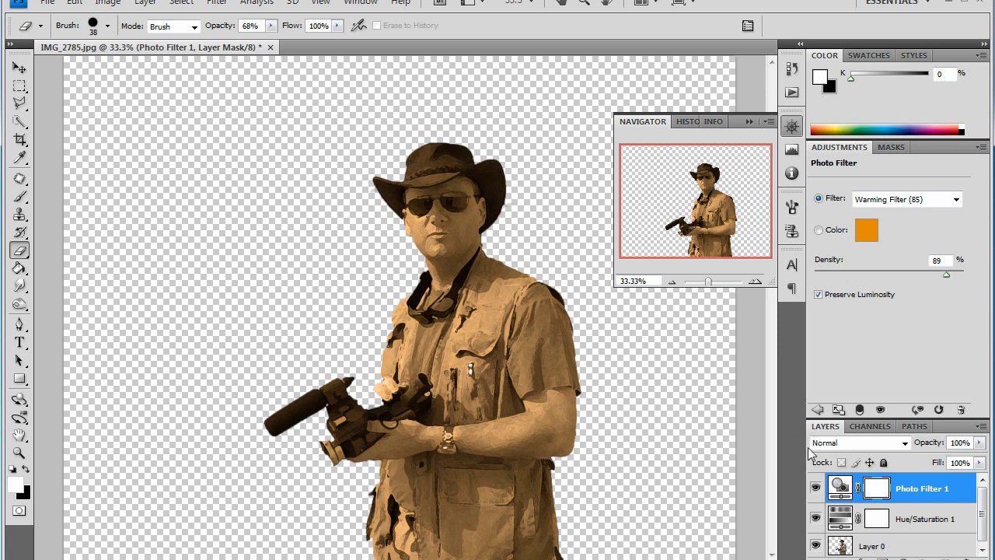
Preview the whole image in the Filter Gallery, then close it without applying anything.
click(215, 4)
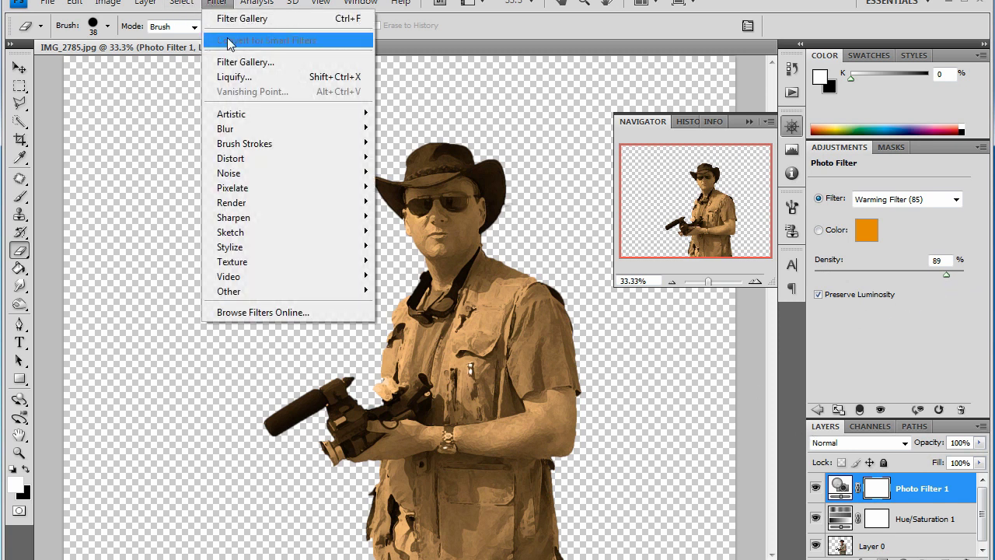
click(243, 62)
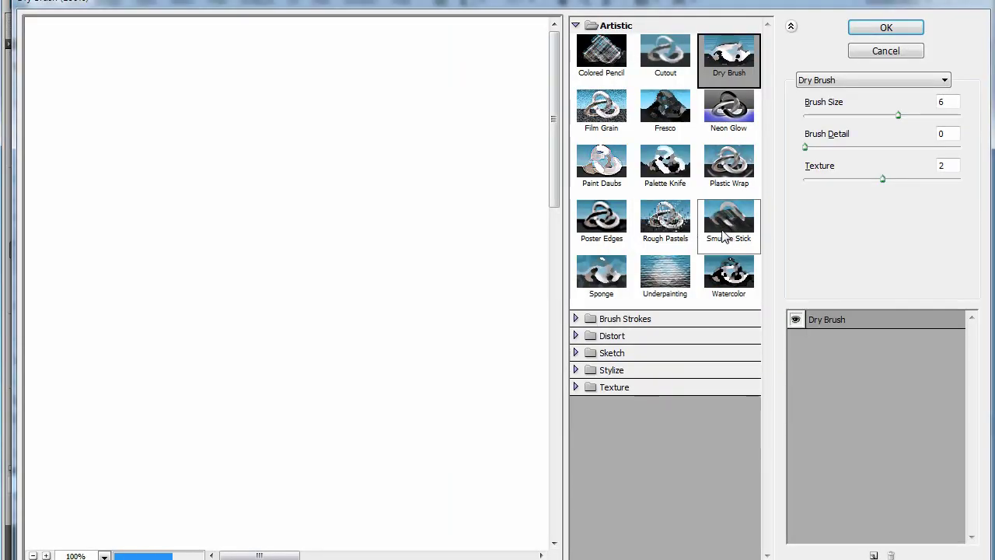
drag(417, 358, 295, 285)
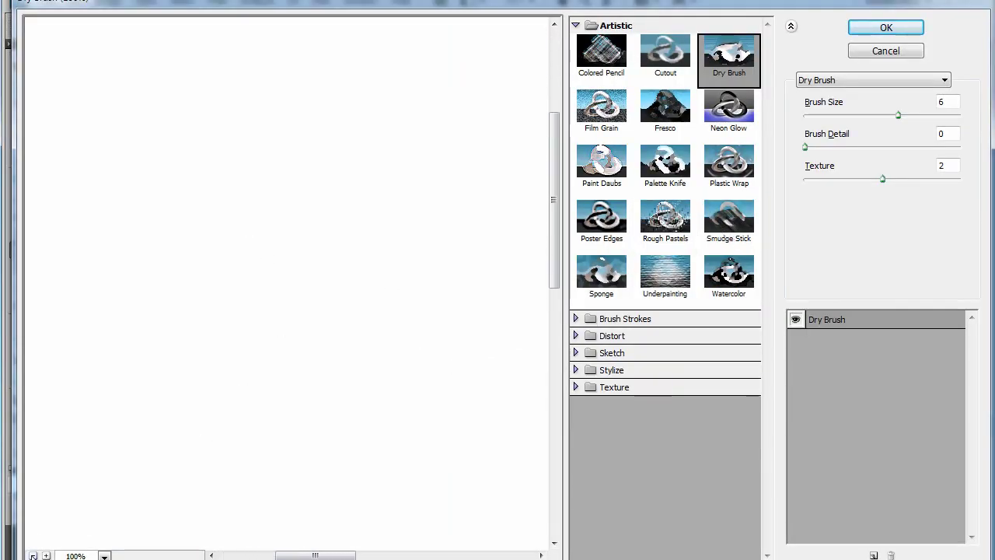
click(33, 555)
click(33, 555)
click(33, 555)
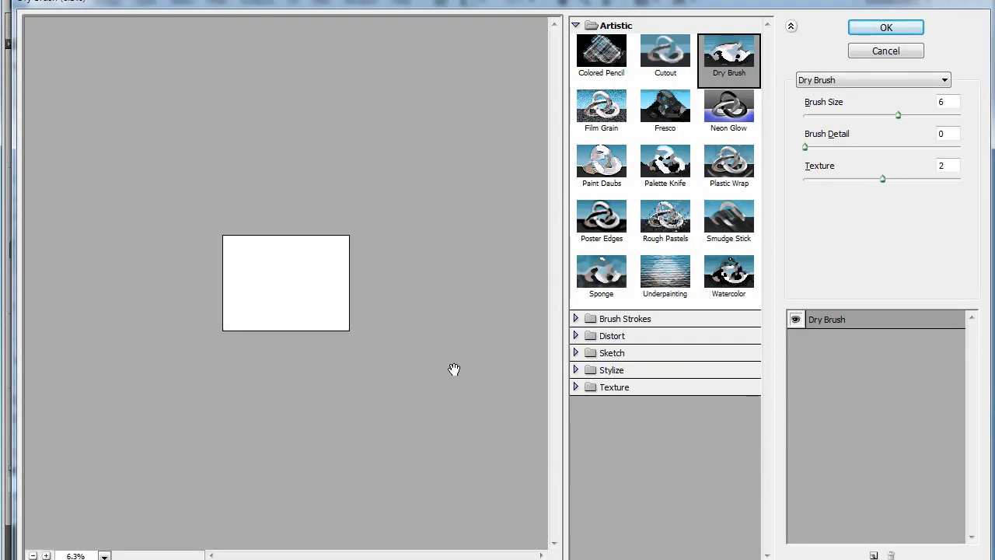
click(885, 50)
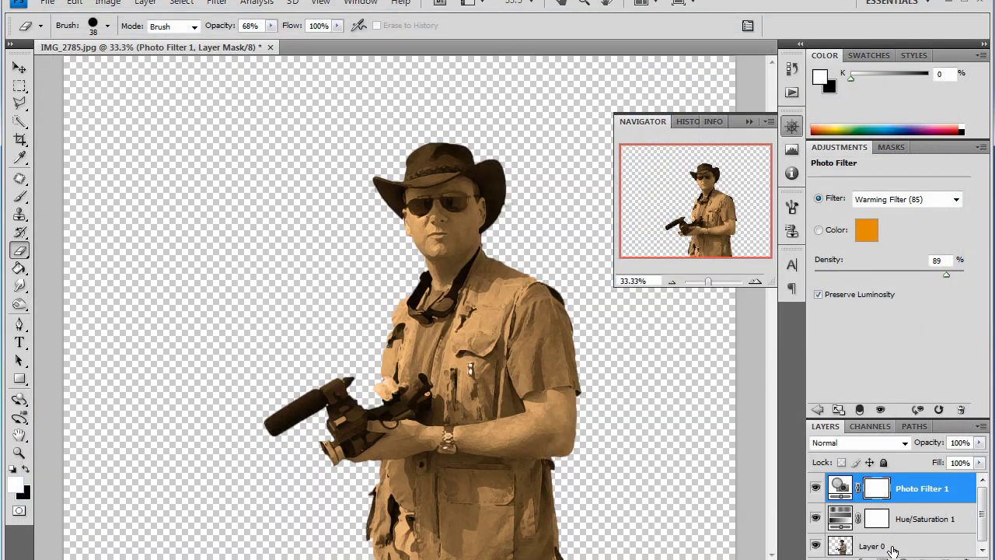
Apply the Artistic > Rough Pastels filter to Layer 0.
click(892, 551)
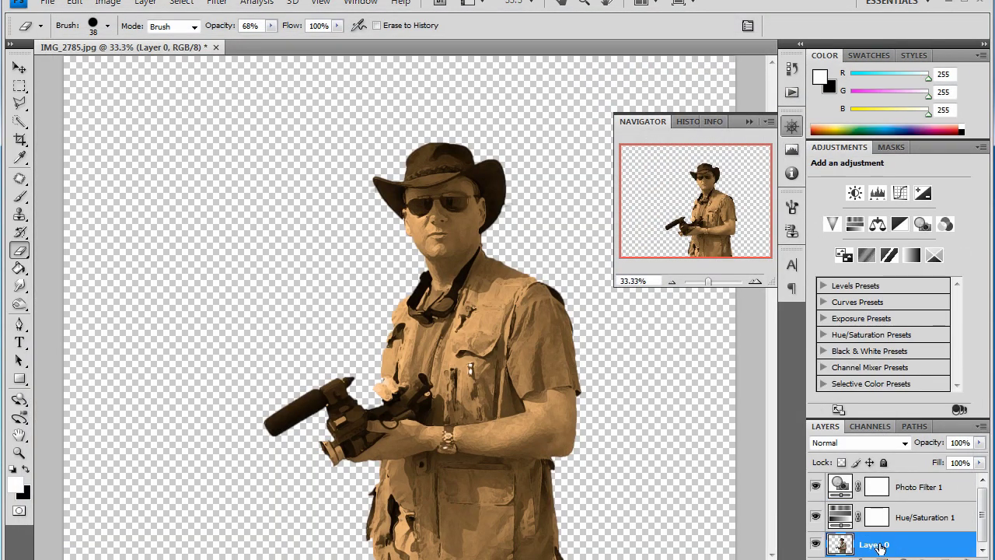
click(216, 3)
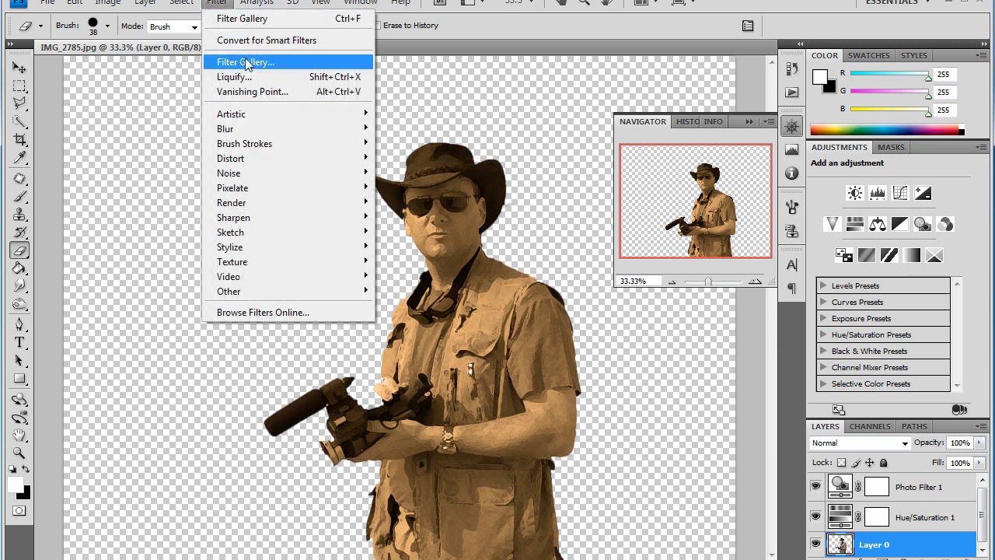
click(247, 67)
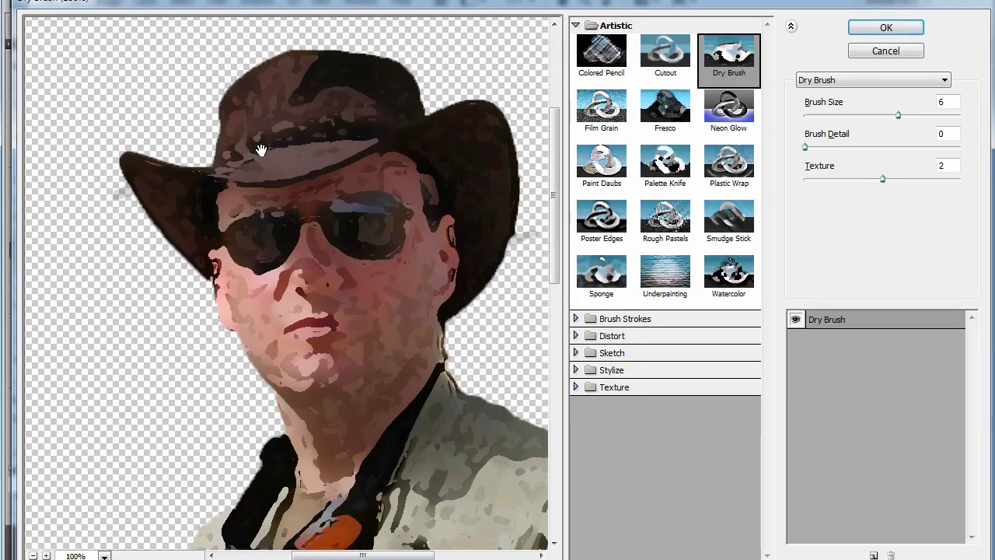
click(664, 275)
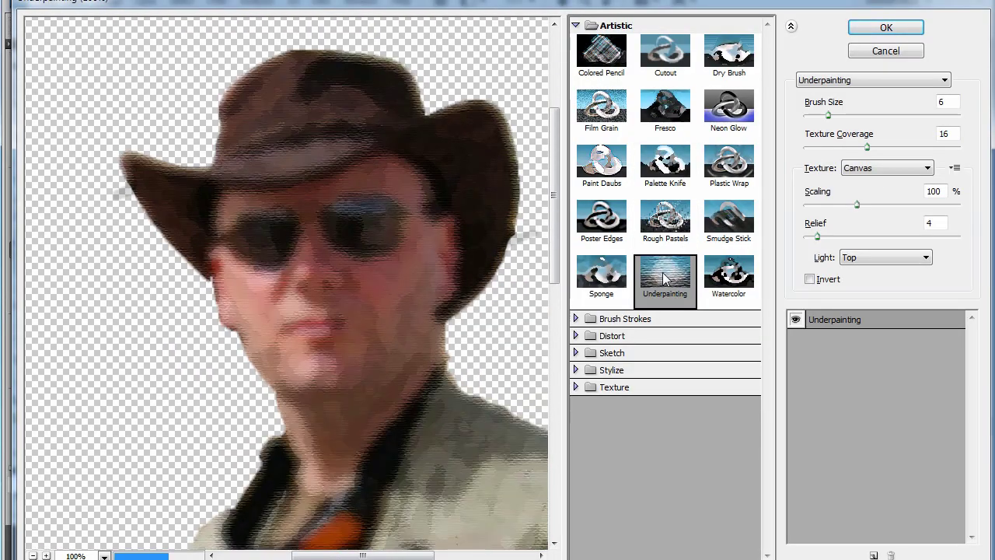
click(667, 230)
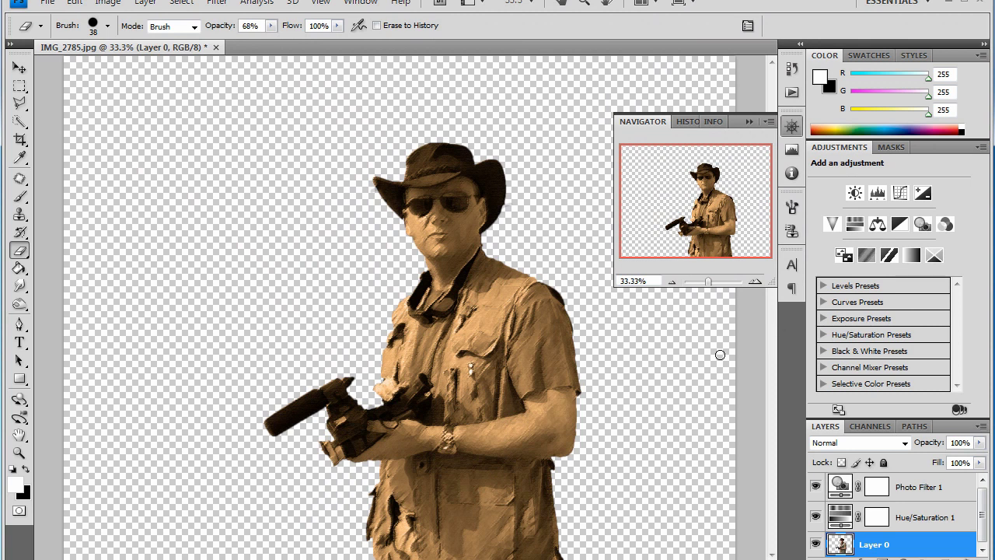
click(47, 3)
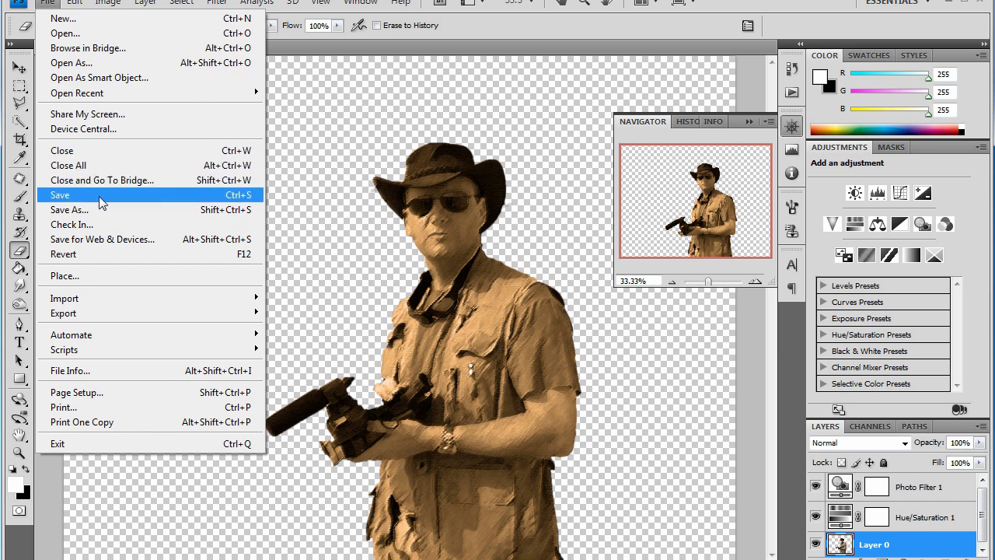
Save the cutout as IMG_2785.png in PNG format to the Iraq Cutouts folder.
click(106, 218)
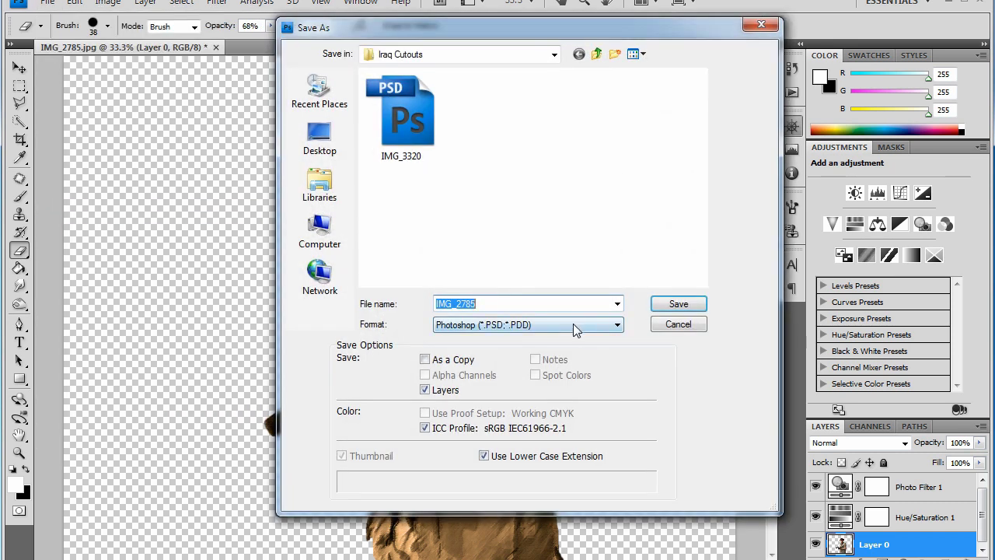
click(585, 326)
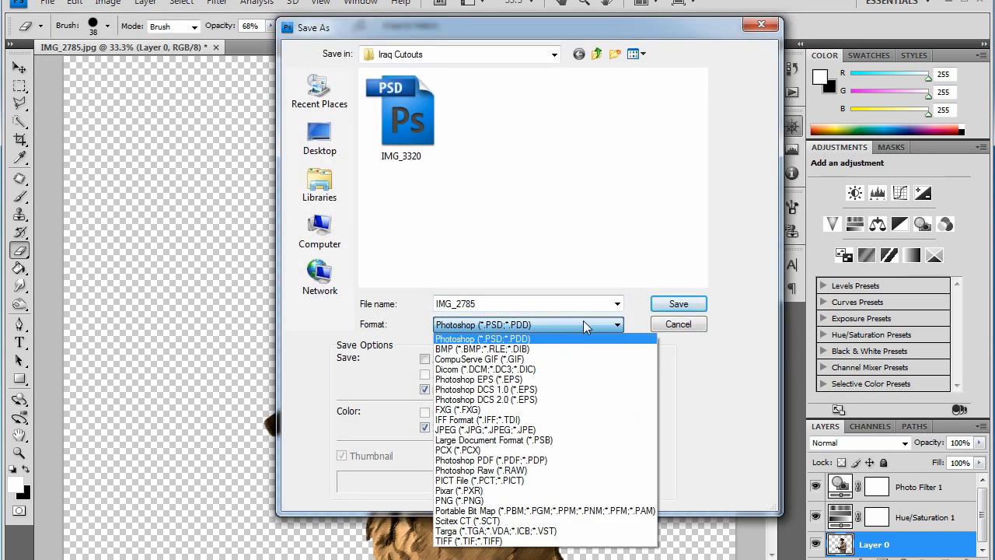
click(576, 501)
click(448, 304)
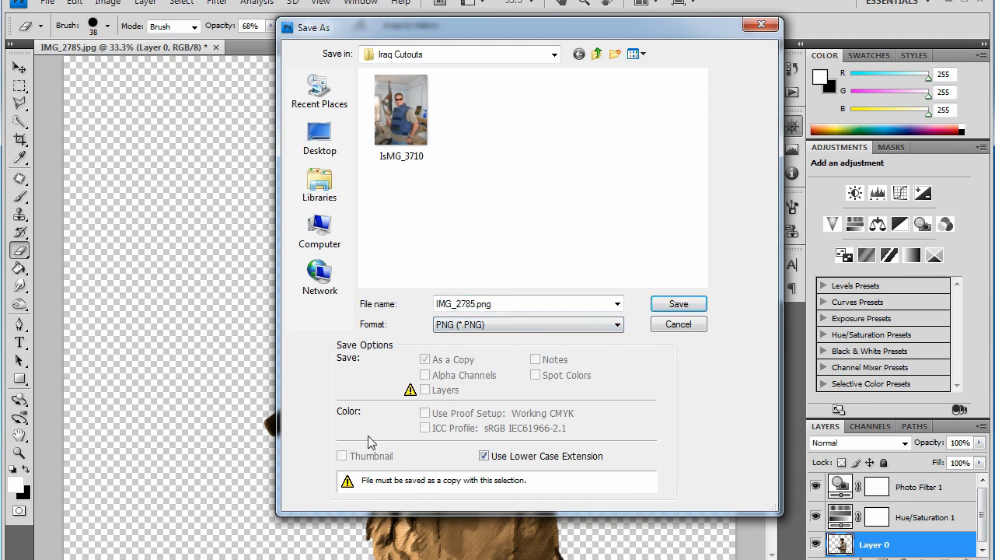
click(679, 324)
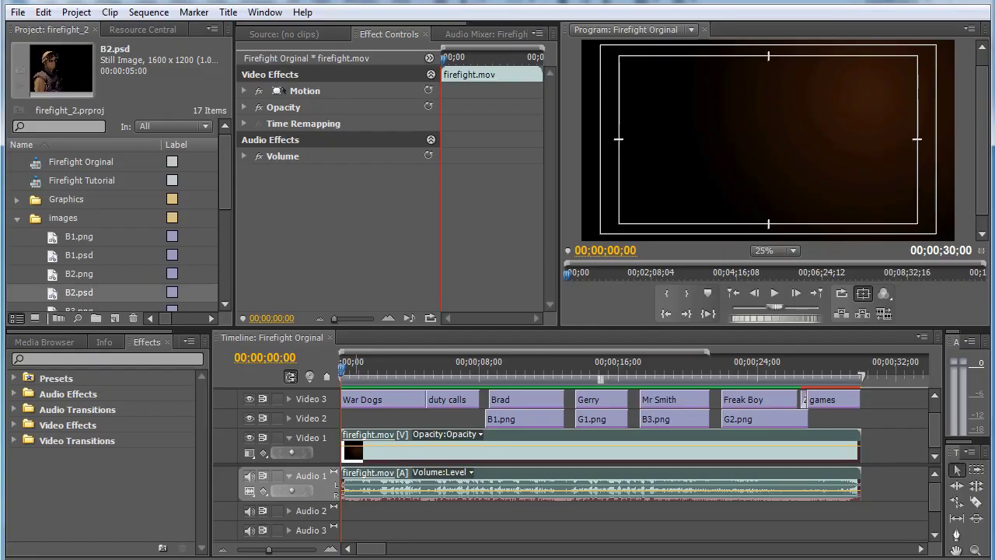
Scrub the firefight sequence, then start a new XDCAM EX 1080i 60i (HQ) sequence named WarDogs Tutorial.
drag(350, 371, 490, 389)
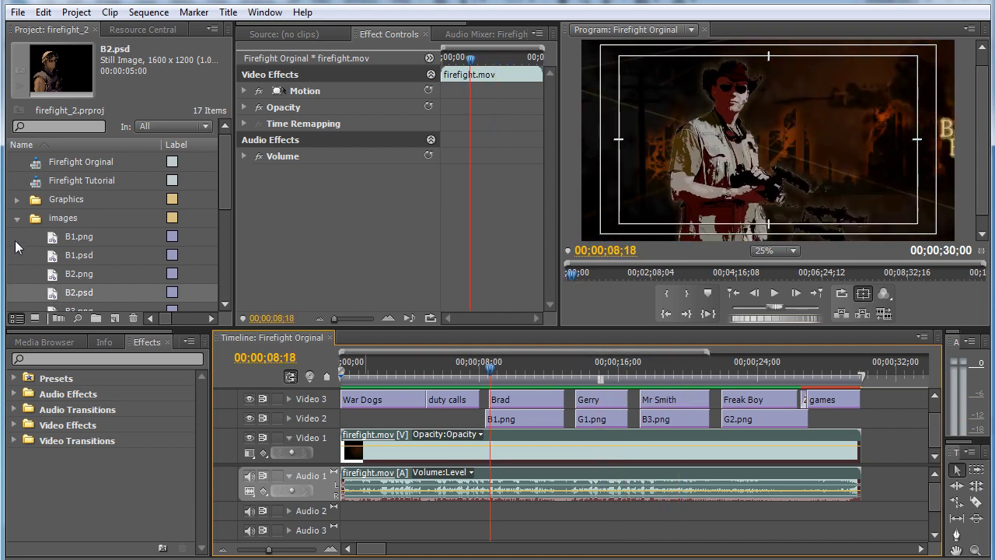
click(17, 218)
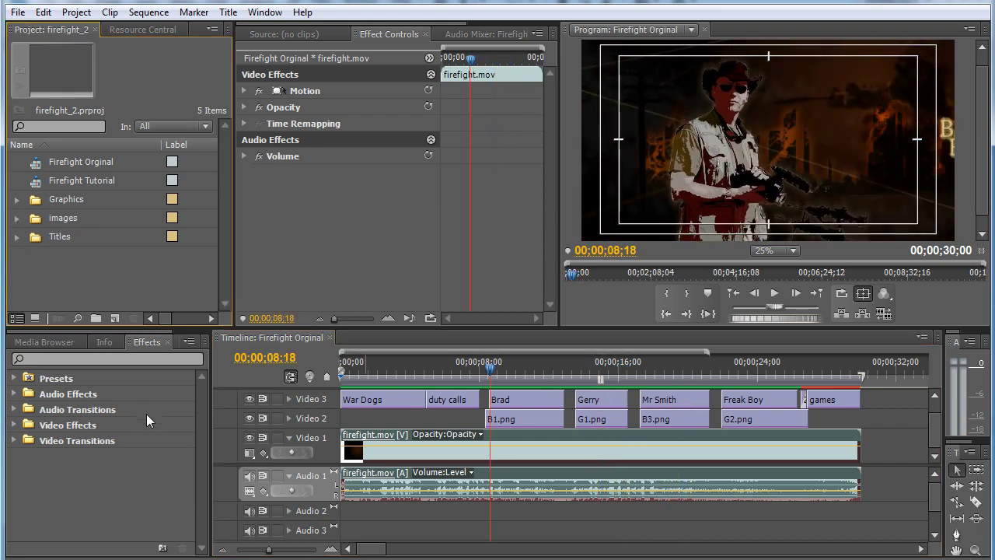
click(19, 13)
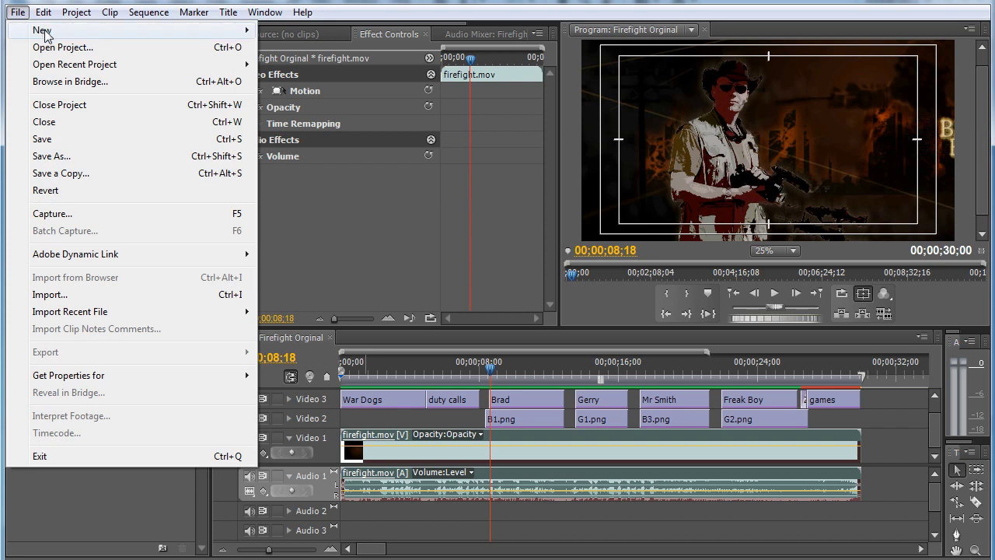
mouse_move(47, 30)
click(307, 47)
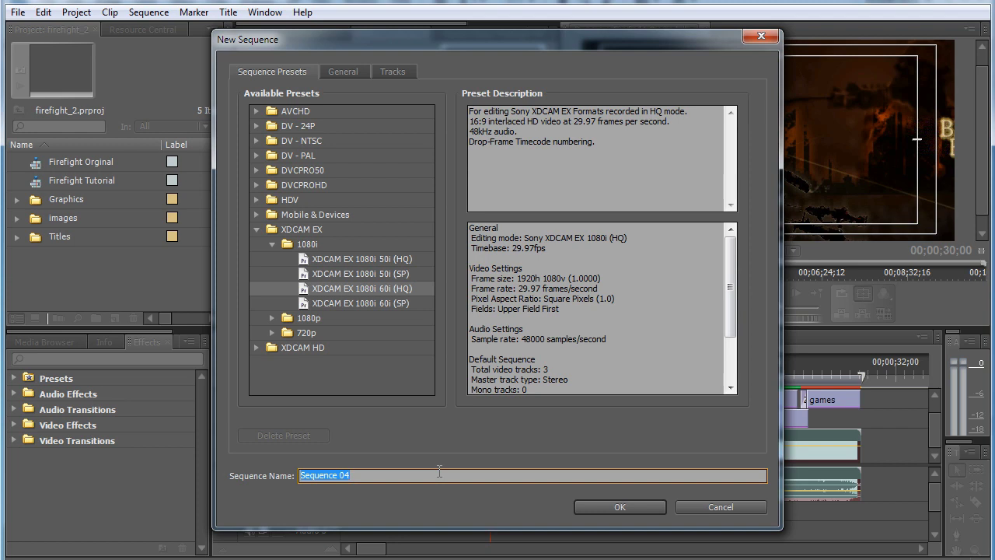
text(WarDogs Tutorial)
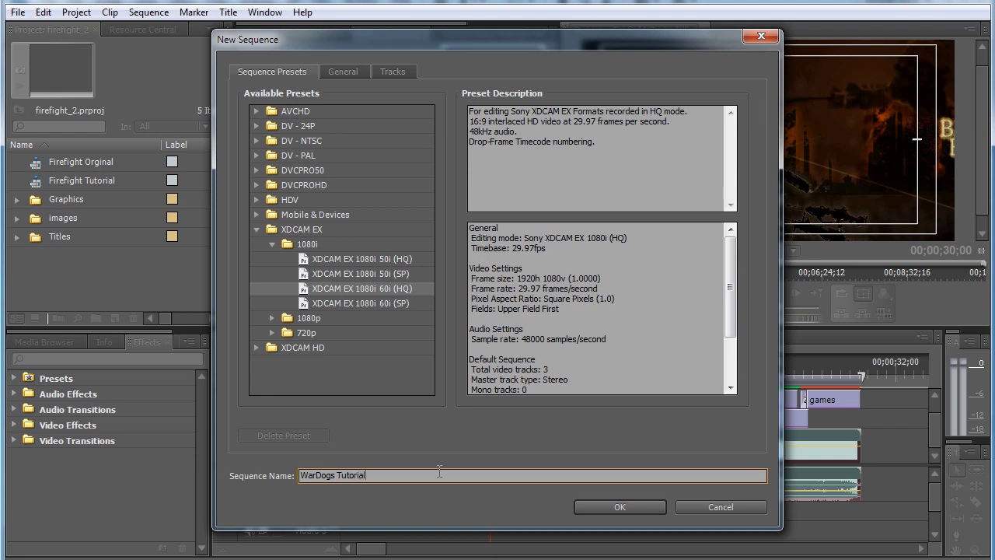
Create the WarDogs Tutorial sequence and place firefight.mov from the Graphics folder at its start.
click(616, 505)
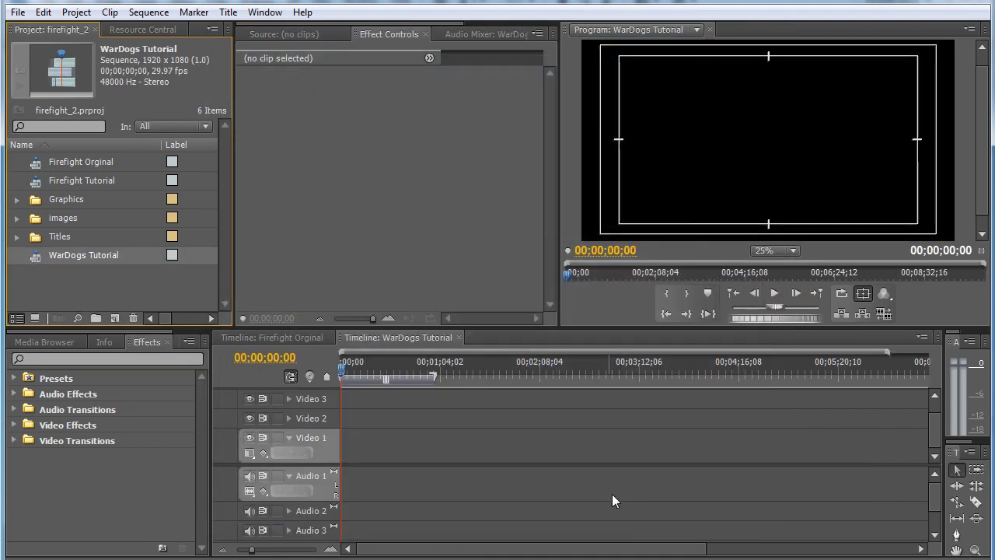
mouse_move(351, 377)
mouse_down()
mouse_move(364, 376)
mouse_move(345, 377)
mouse_up()
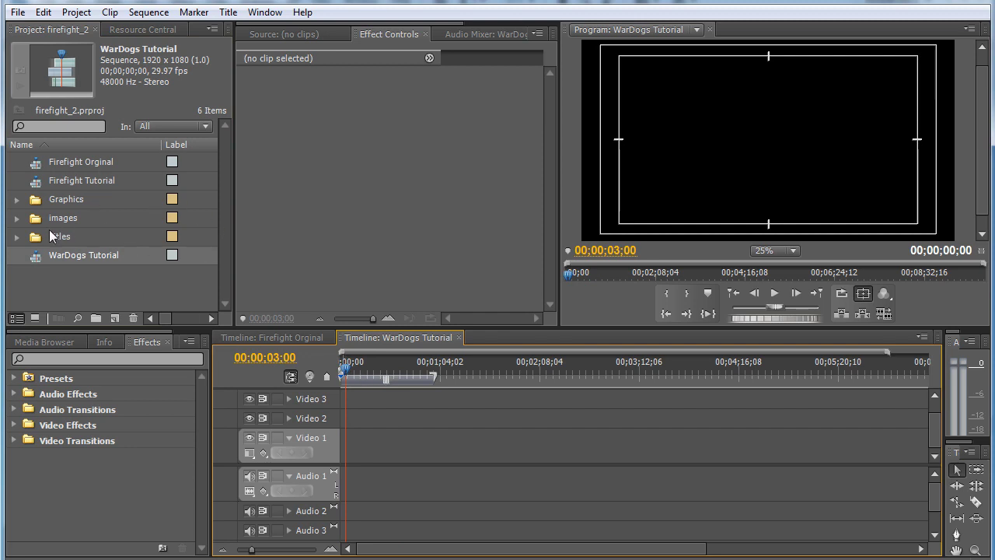
click(17, 200)
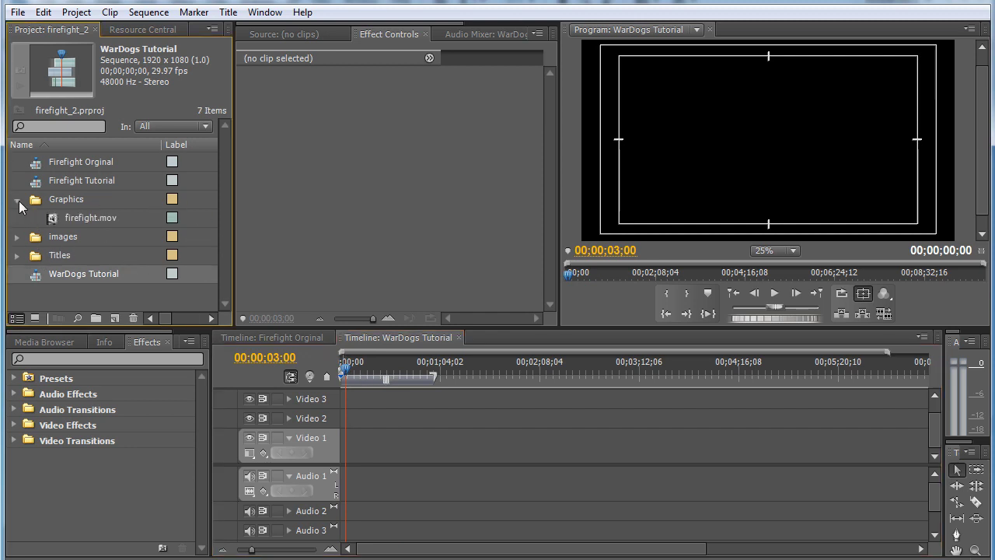
click(78, 219)
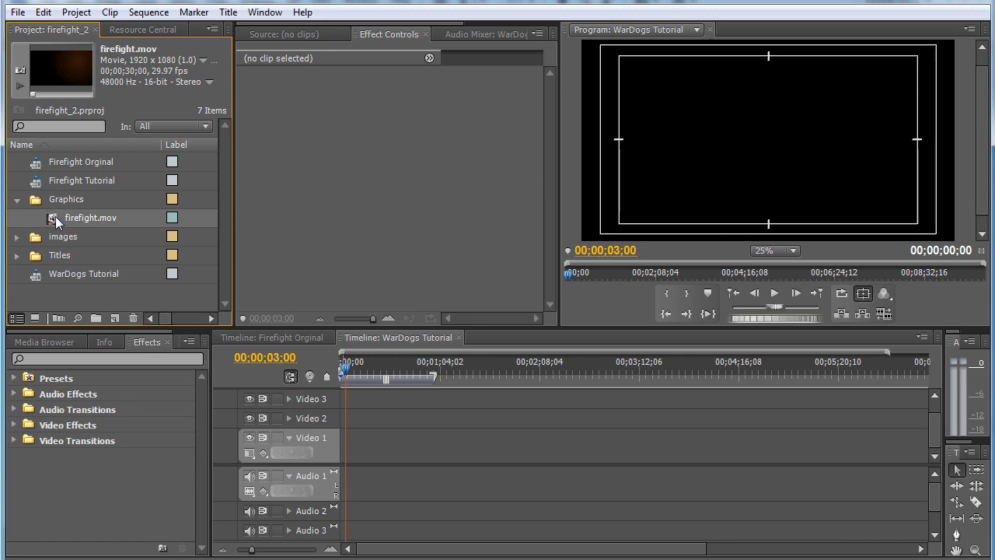
drag(51, 222, 346, 450)
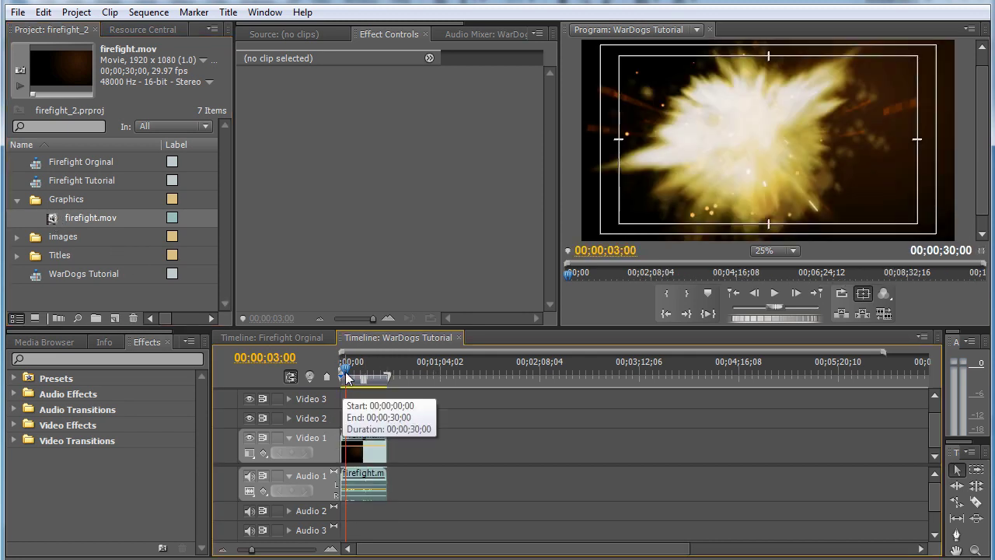
Preview from about eight seconds, stop at 00;00;09;11, and zoom the timeline so the clips fill the tracks.
click(354, 378)
click(775, 294)
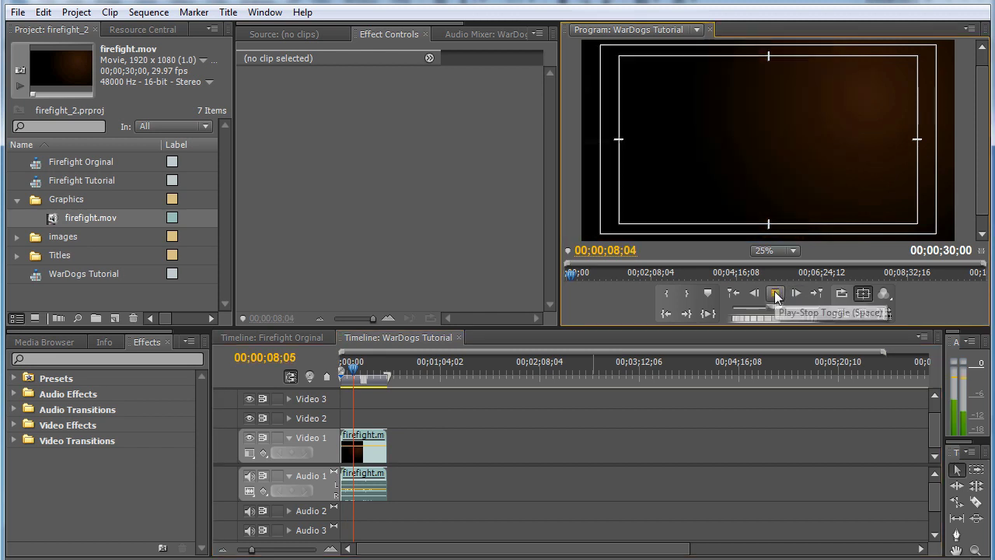
click(775, 293)
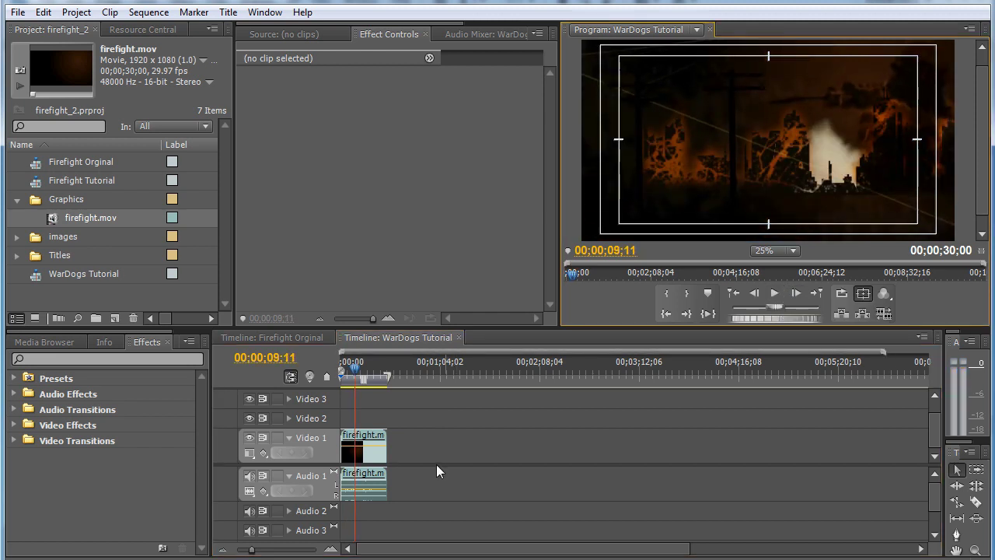
click(391, 415)
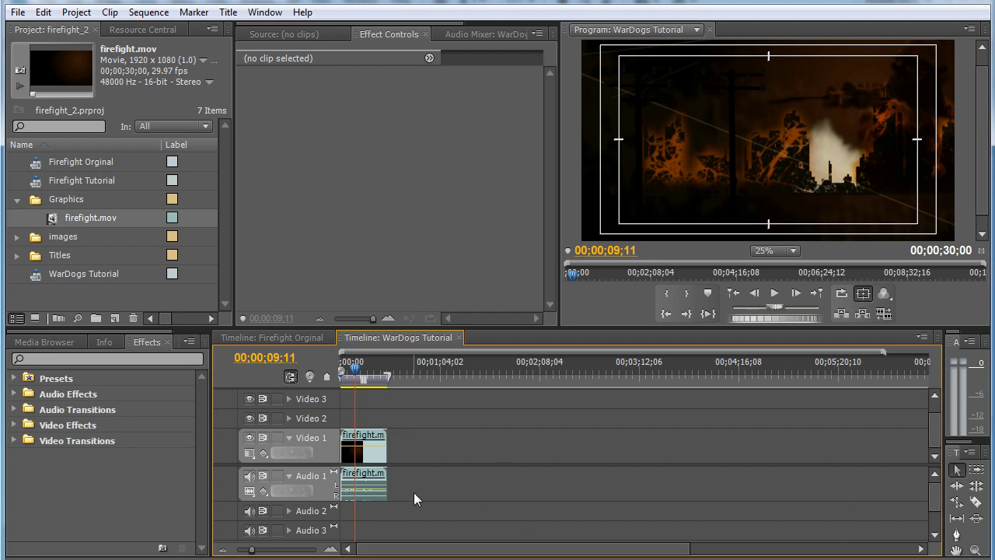
drag(250, 551, 285, 550)
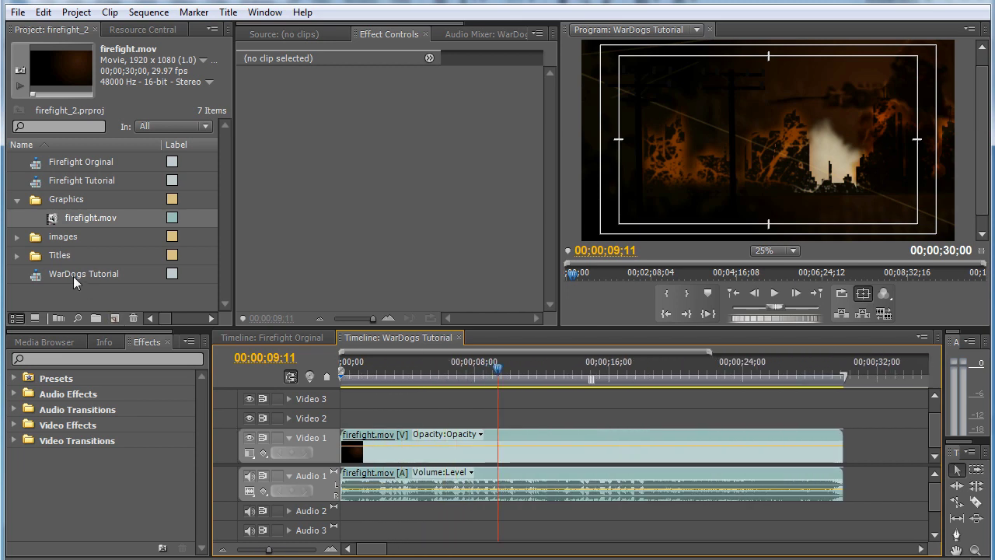
Drag B1.png from the images bin onto Video 2 at the 00;00;08;20 playhead.
click(16, 199)
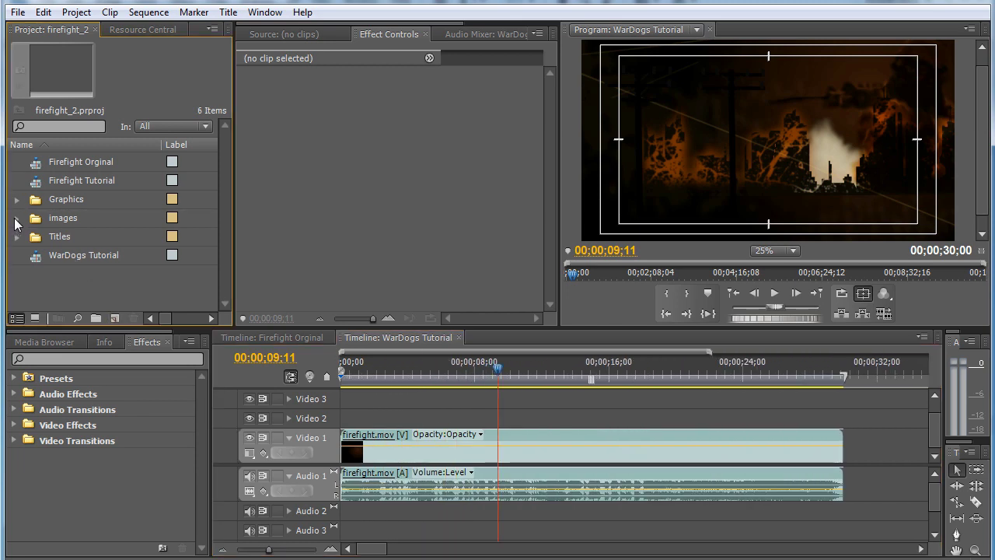
click(16, 219)
click(66, 237)
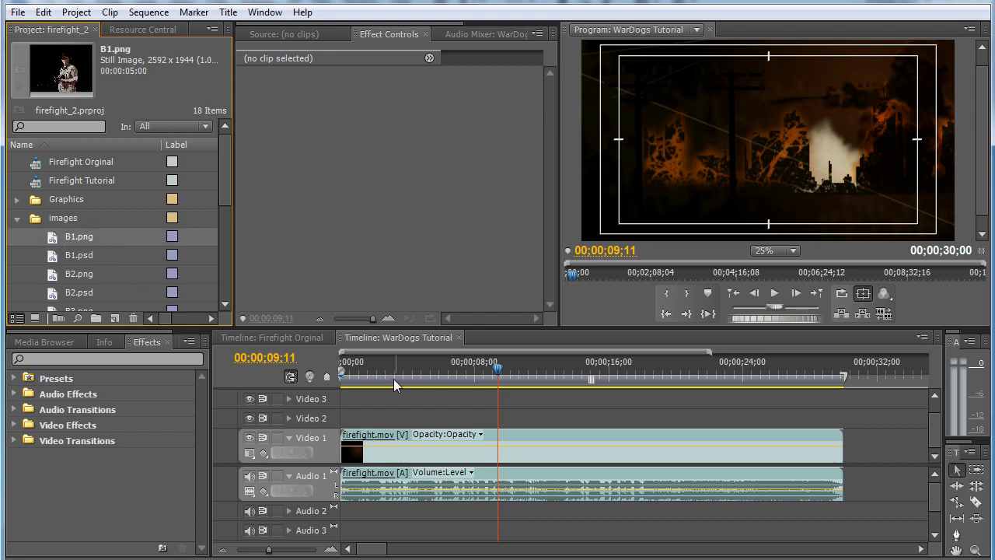
drag(371, 374, 486, 416)
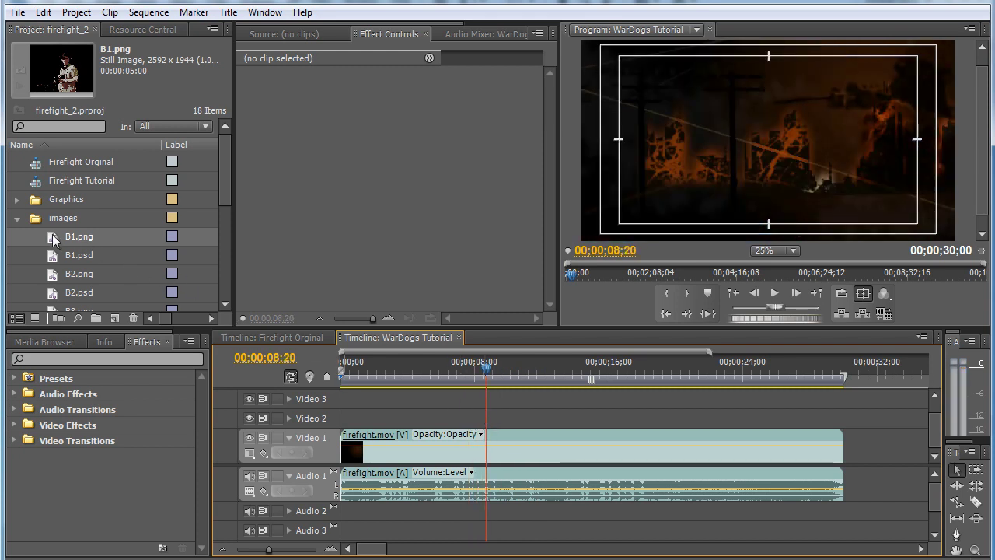
drag(53, 240, 497, 424)
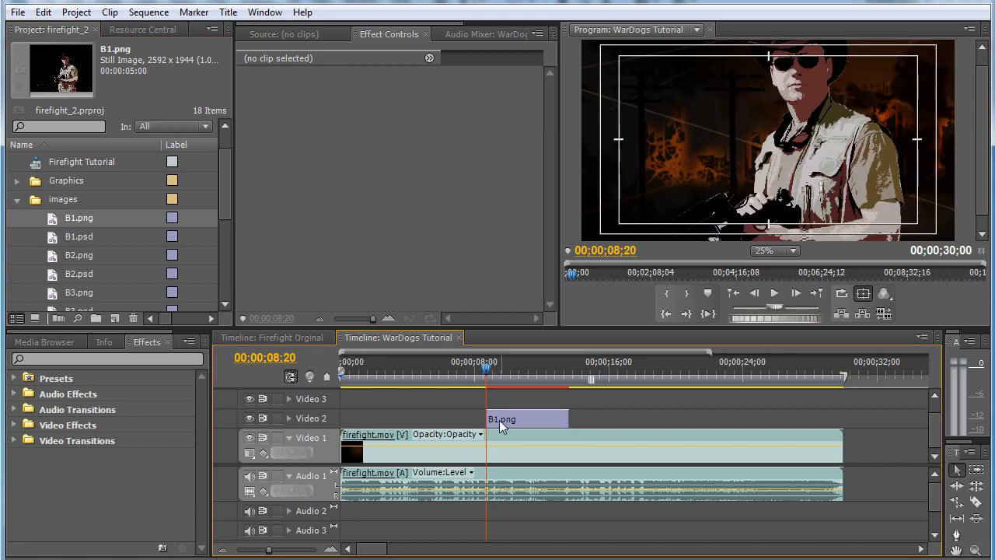
click(783, 251)
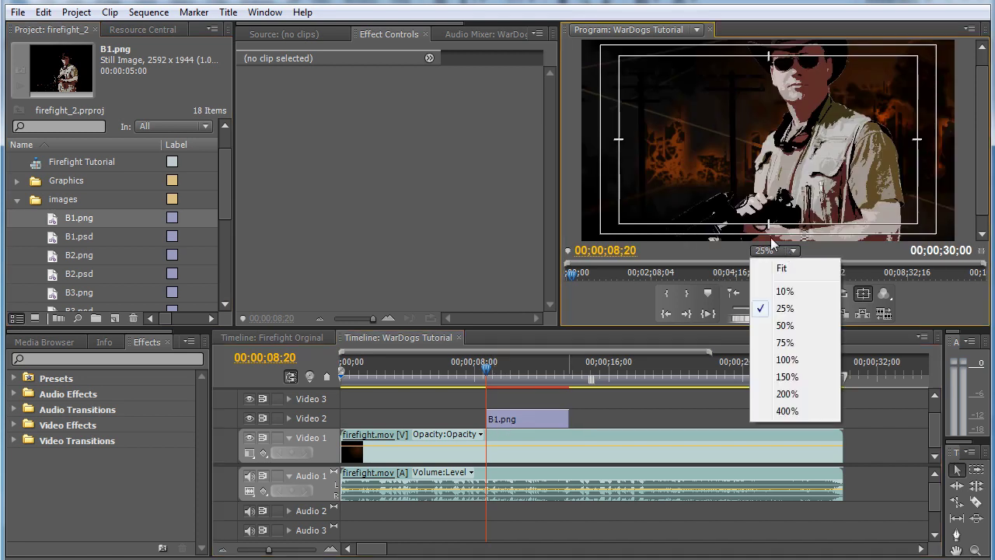
Set B1.png's Motion Scale to 61, checking it at 10% and 25% monitor zoom.
click(734, 165)
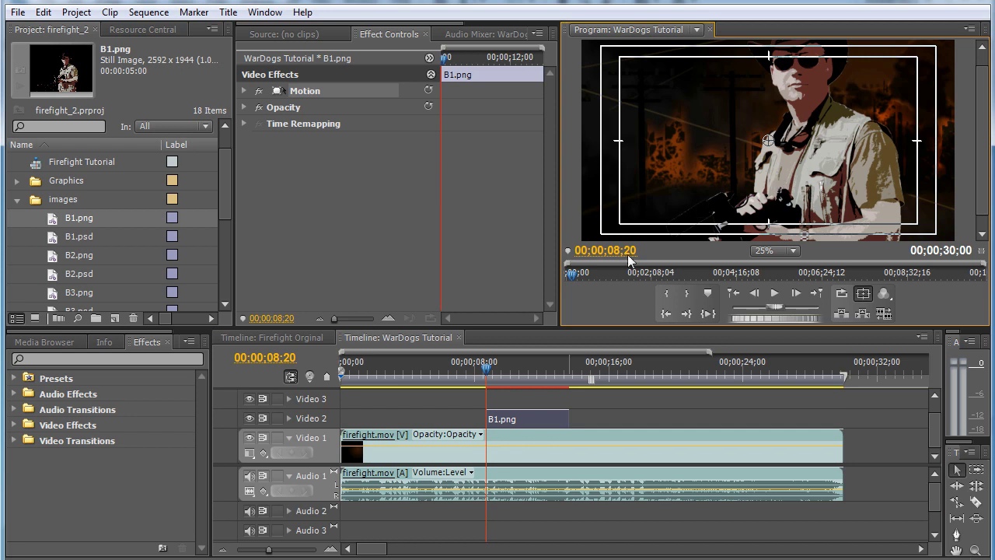
click(513, 418)
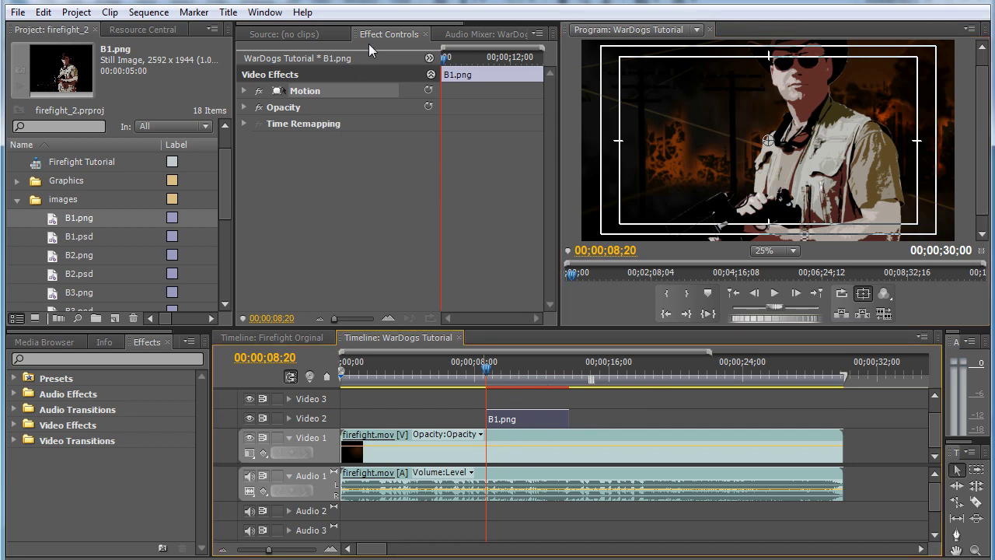
click(244, 90)
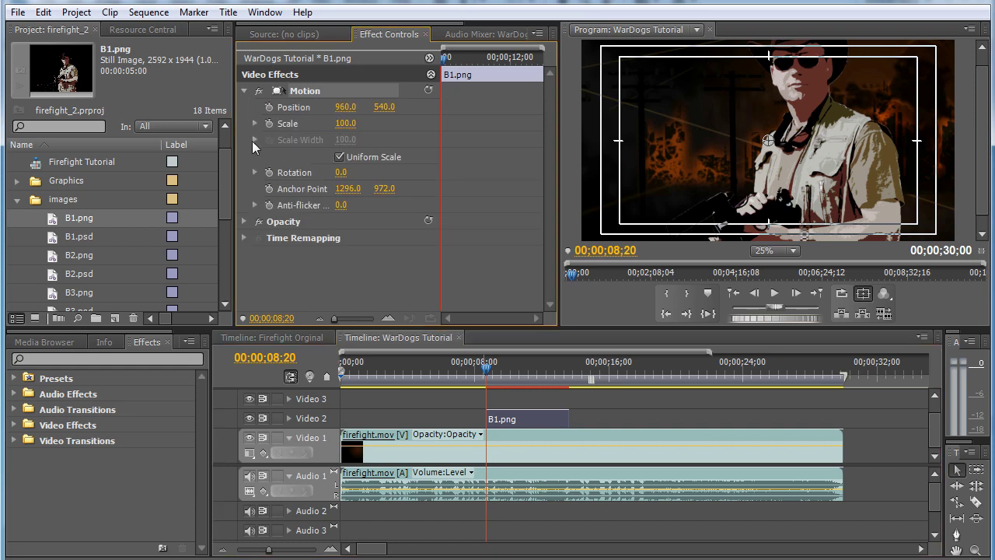
drag(345, 123, 309, 123)
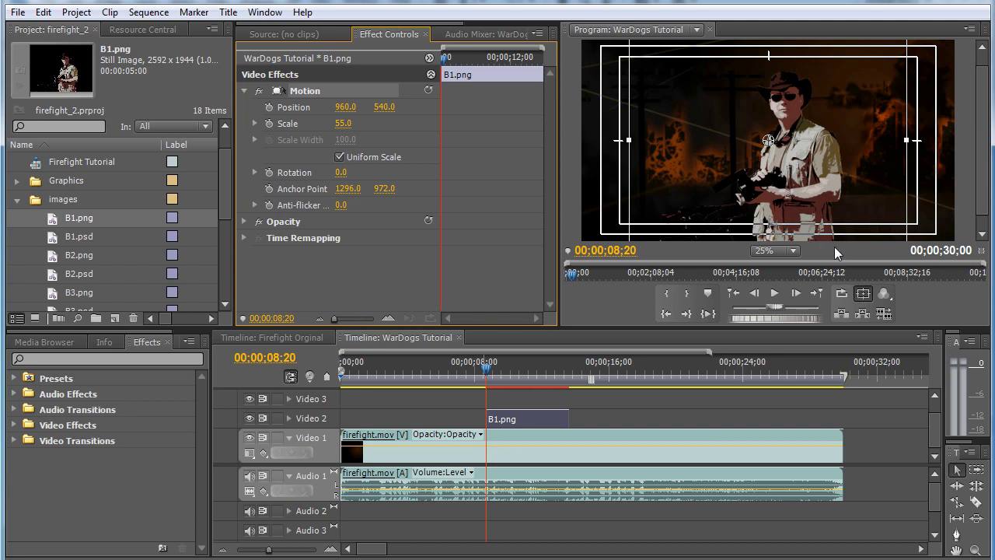
click(781, 250)
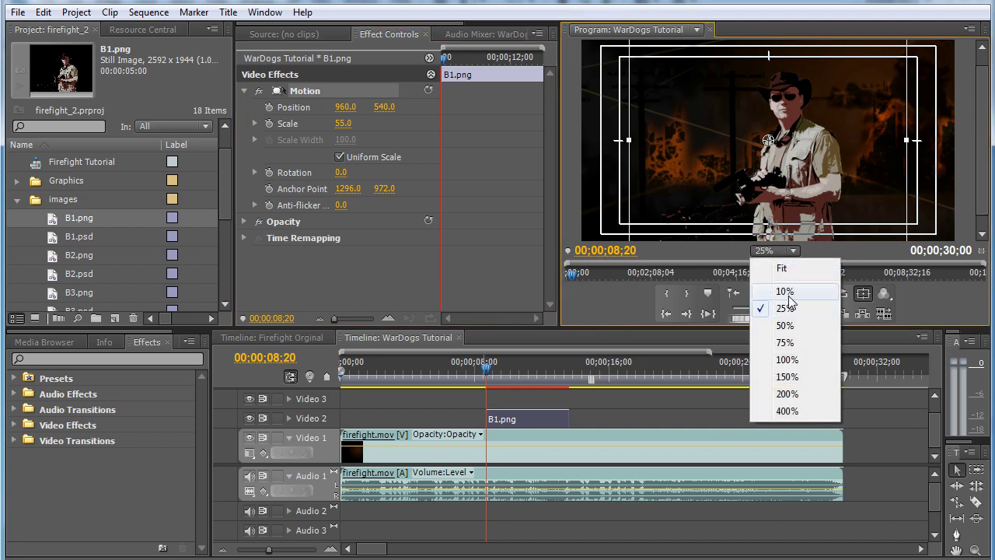
click(786, 287)
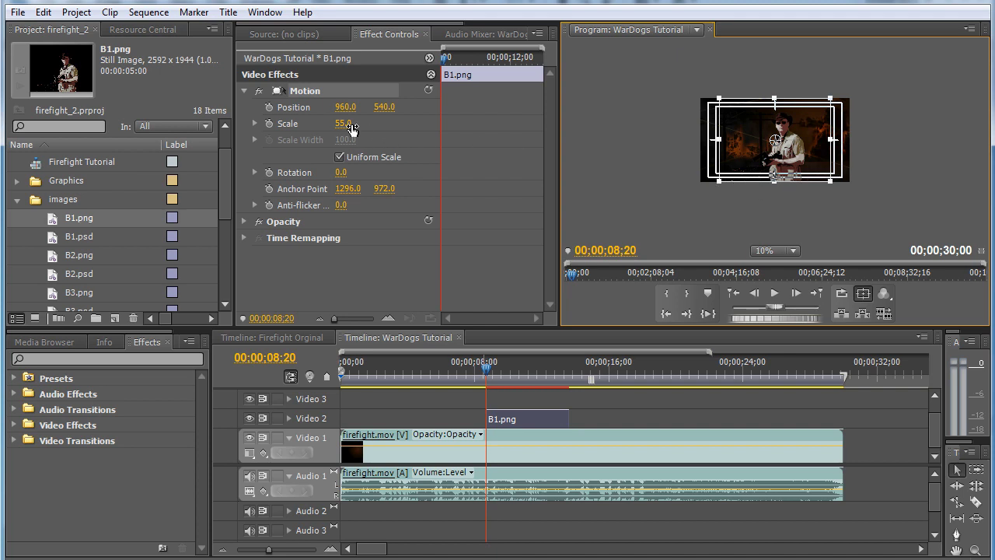
drag(344, 125, 356, 125)
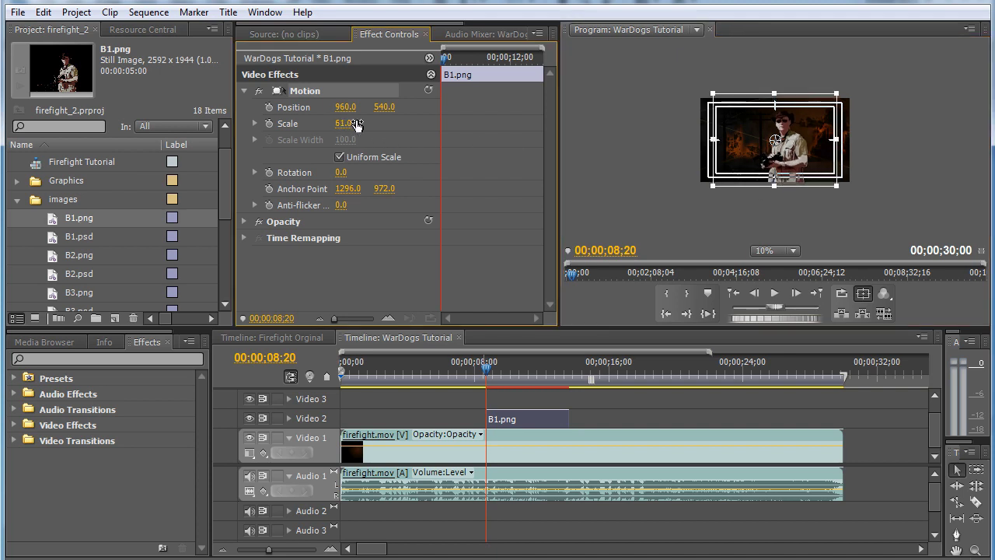
click(772, 250)
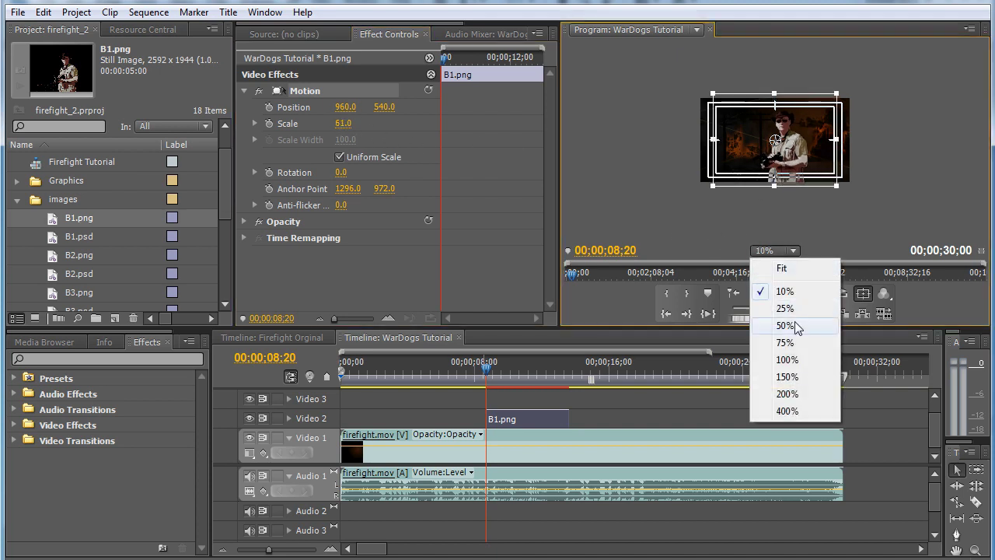
click(797, 311)
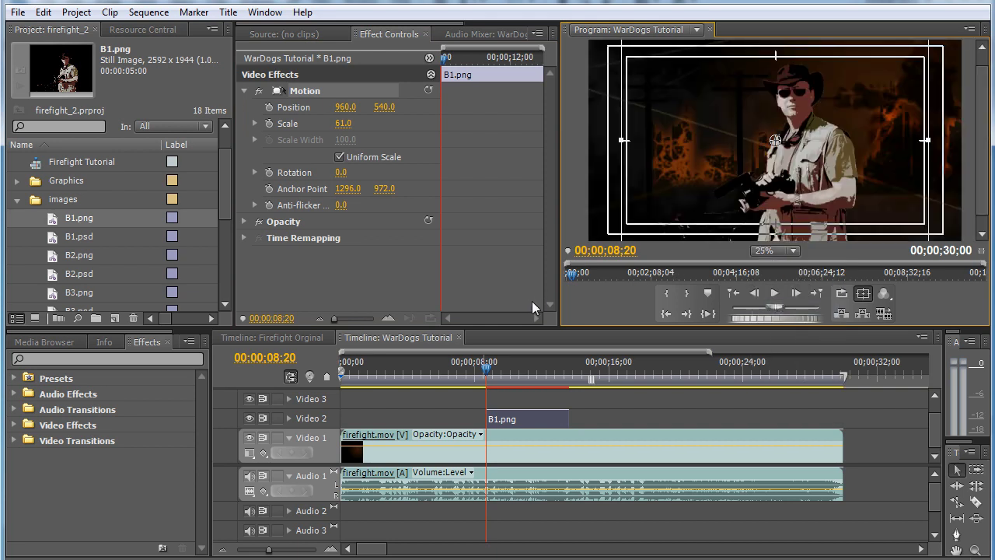
Apply the Transform > Horizontal Flip effect to the B1.png clip.
click(14, 424)
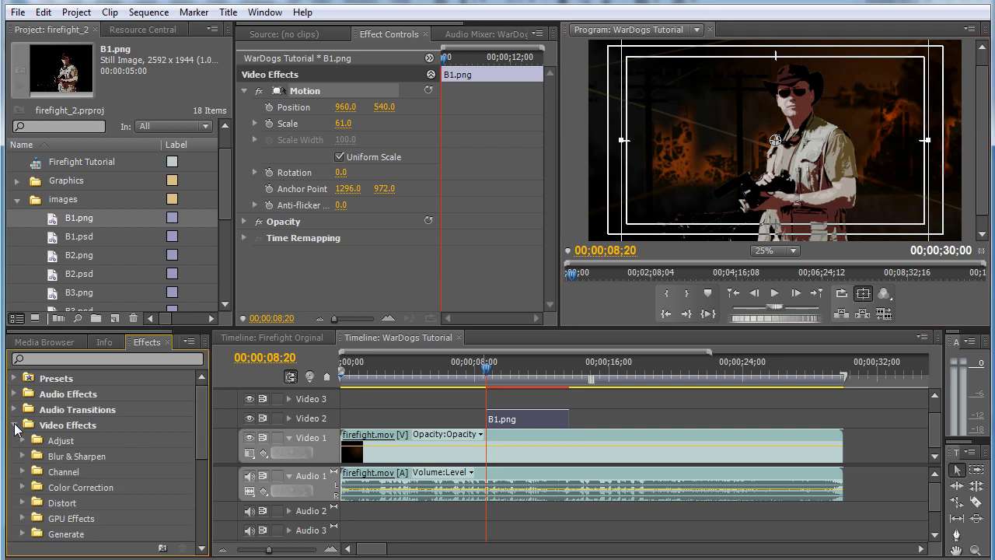
scroll(128, 460, down, 1)
scroll(120, 461, down, 2)
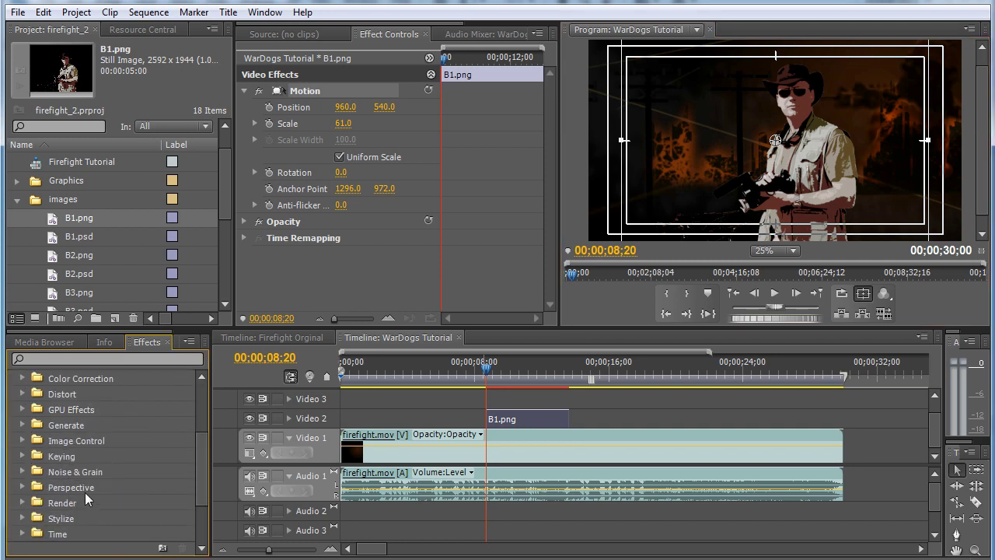
scroll(43, 498, down, 1)
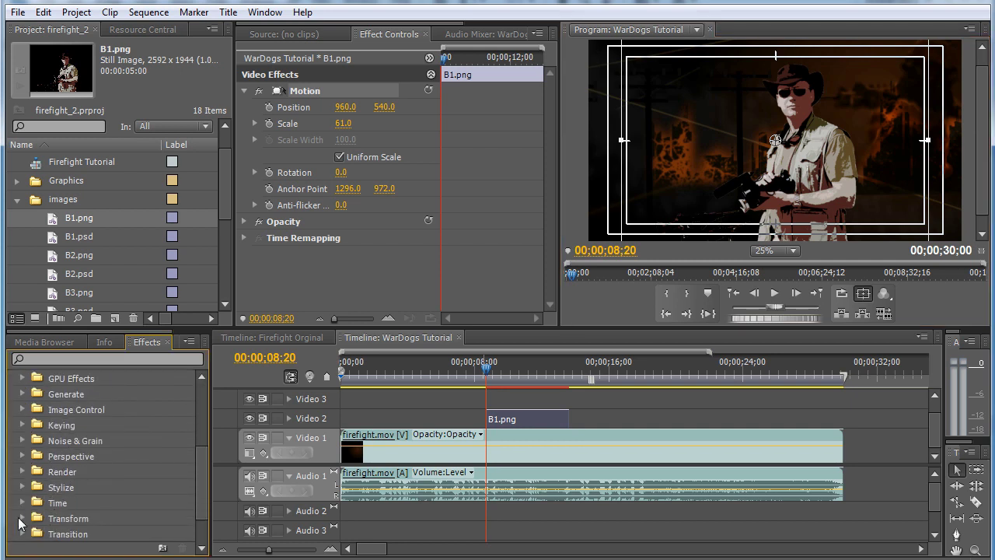
click(21, 518)
scroll(126, 498, down, 2)
scroll(126, 498, down, 1)
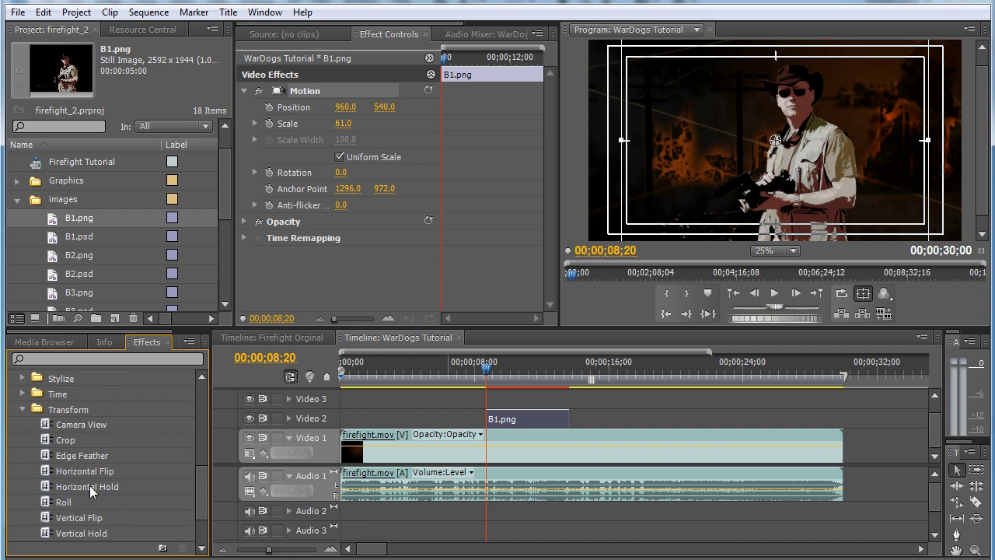
drag(47, 470, 308, 285)
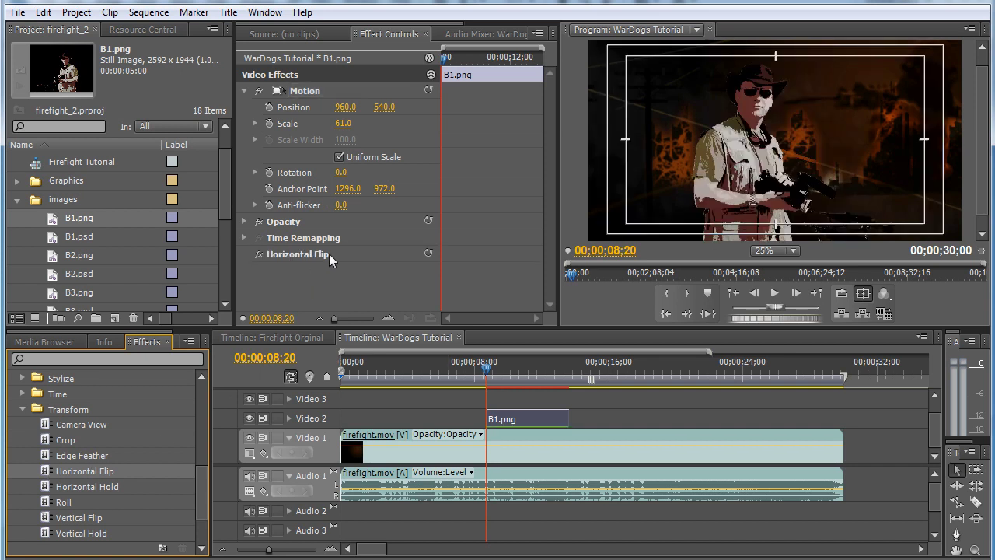
Move the flipped man left to position 724, 520 and return the playhead to 00;00;08;14.
click(747, 185)
drag(750, 182, 704, 185)
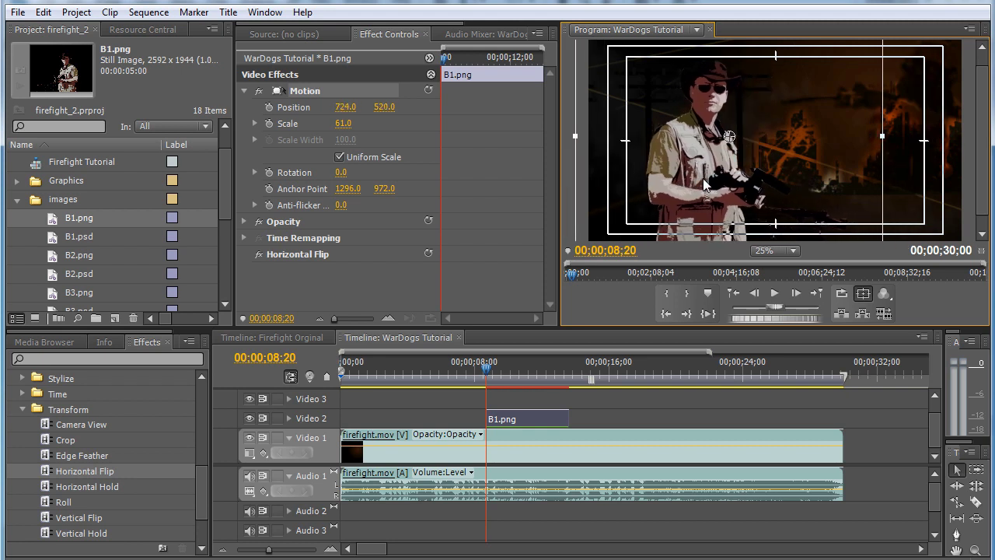
click(18, 199)
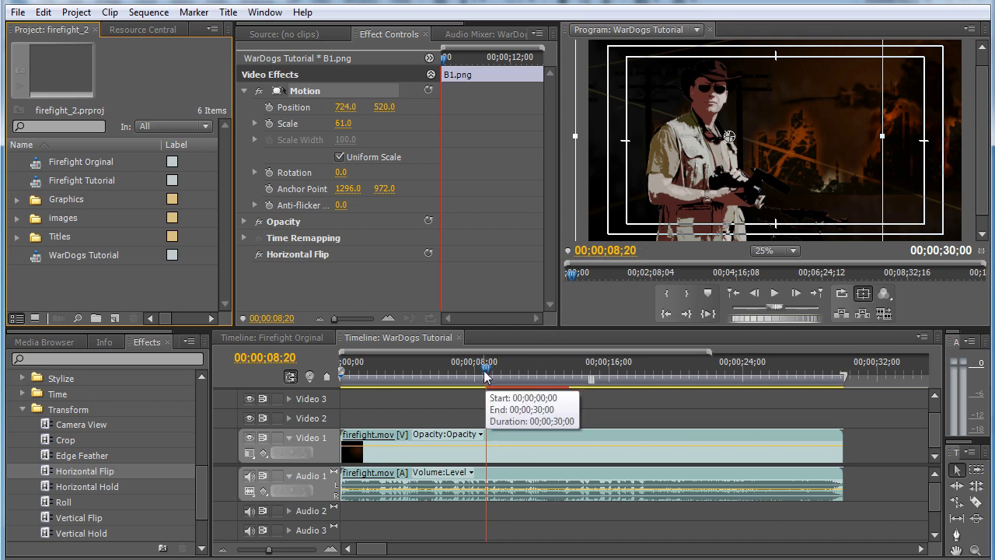
drag(485, 371, 478, 372)
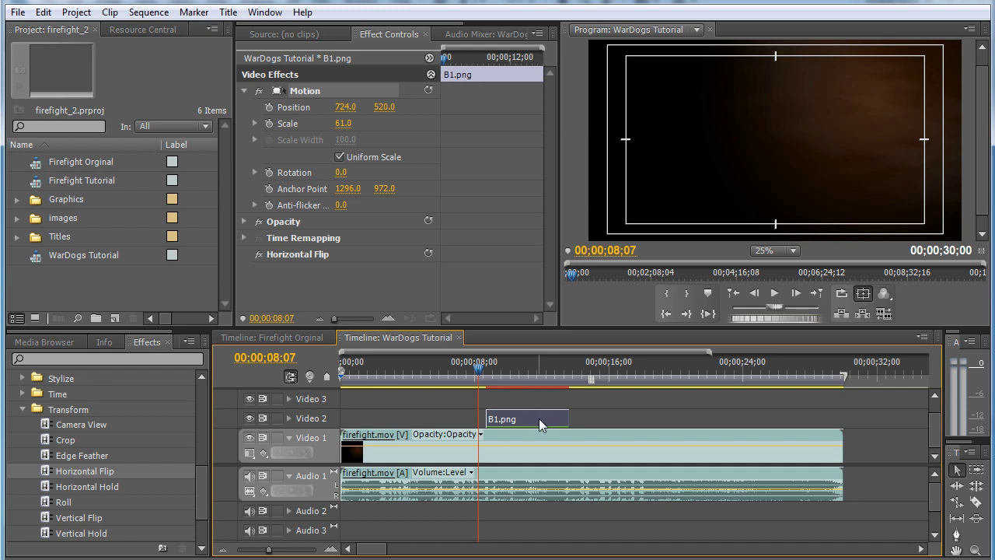
Start B1.png at 00;00;08;07 and keyframe Position from X -716 to 724, then preview.
drag(539, 418, 532, 419)
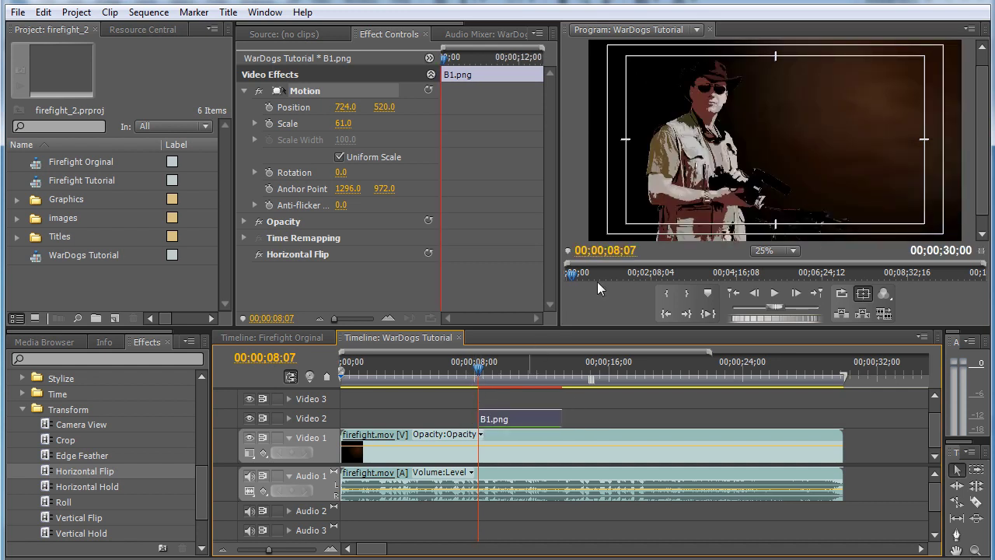
click(269, 108)
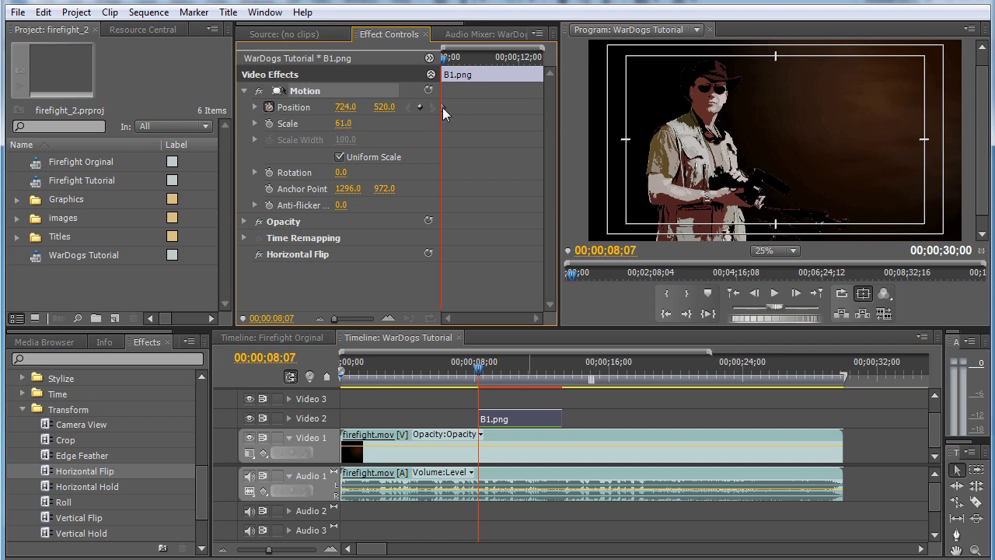
drag(443, 107, 447, 108)
drag(346, 111, 204, 111)
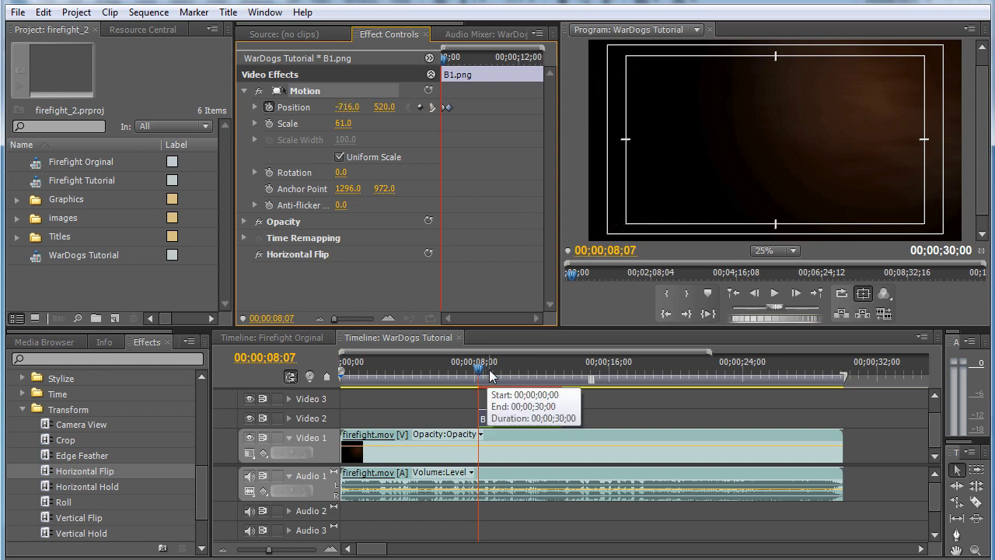
key(space)
key(space)
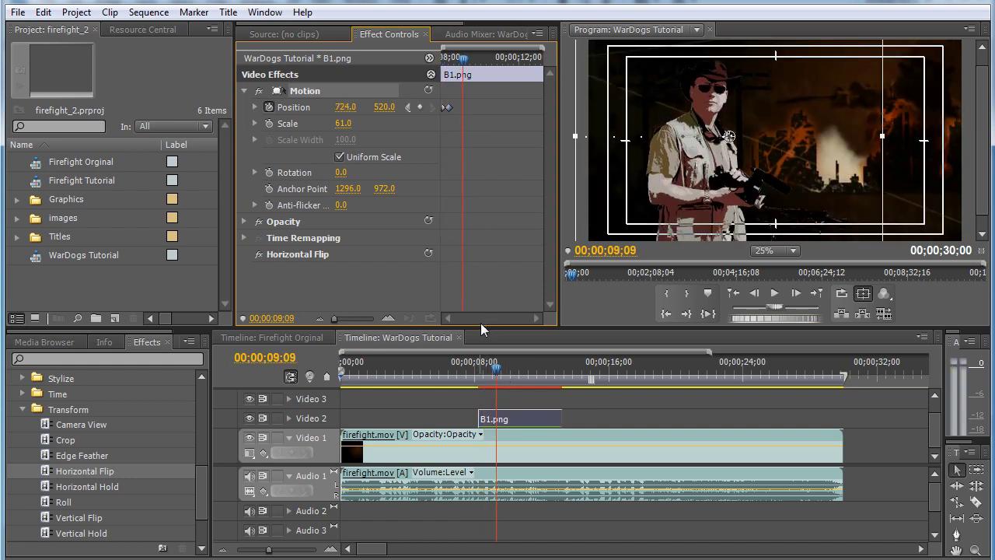
Nudge the arrival Position keyframe a few frames earlier and preview the arrival around 09;03.
click(487, 366)
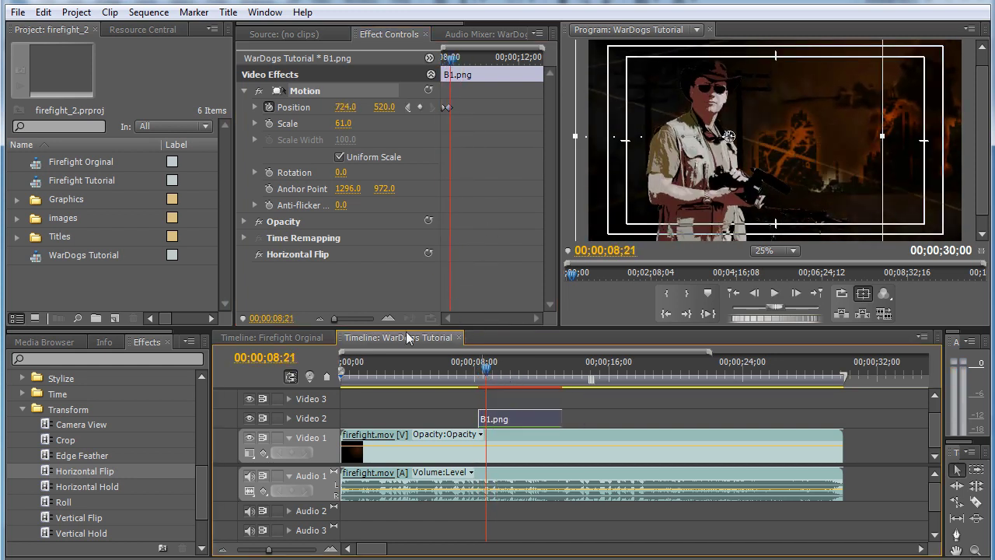
click(388, 318)
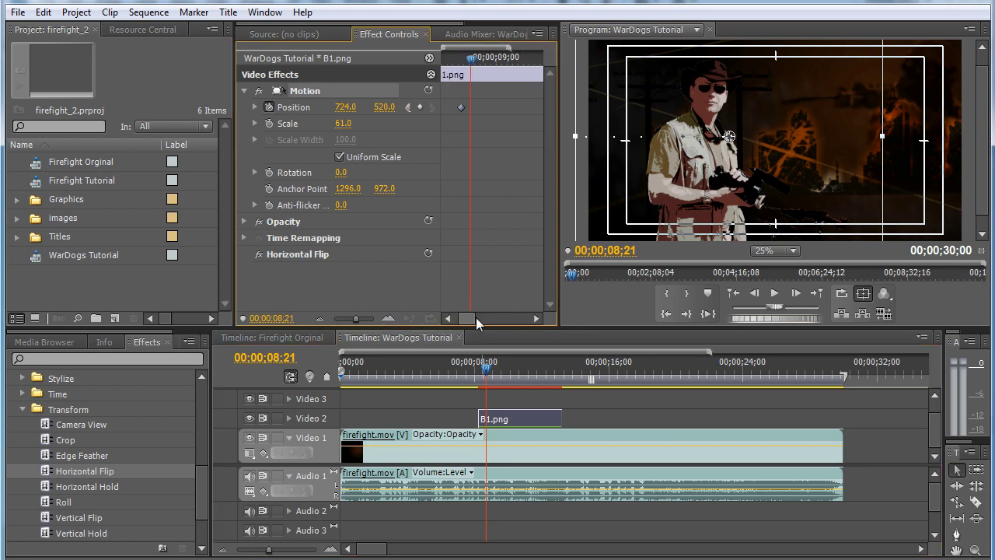
drag(476, 318, 455, 317)
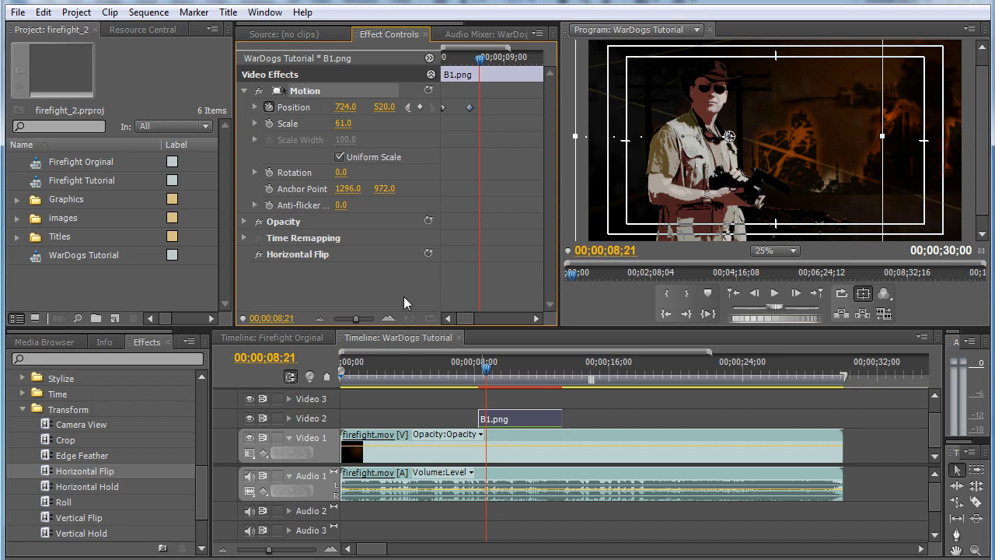
drag(469, 107, 460, 110)
click(472, 373)
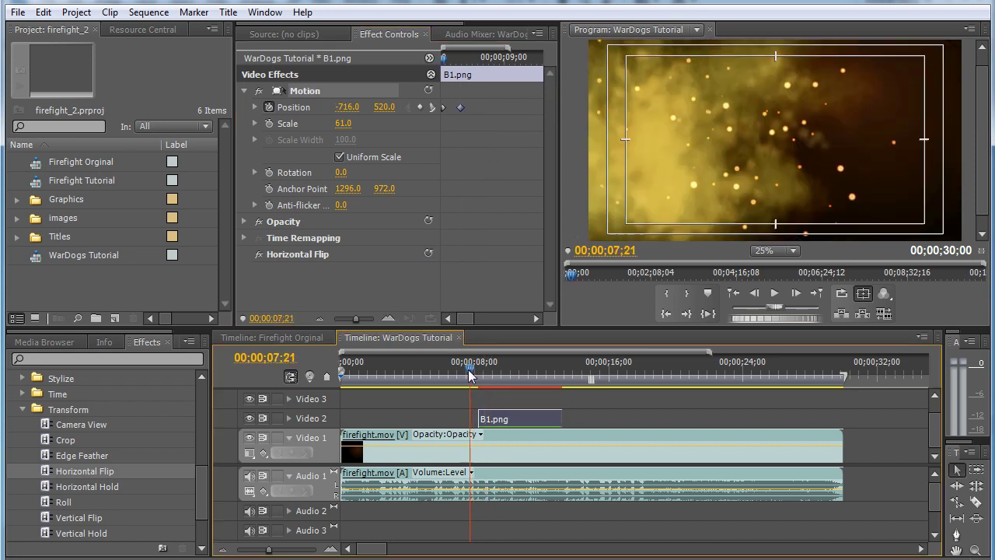
key(space)
click(495, 377)
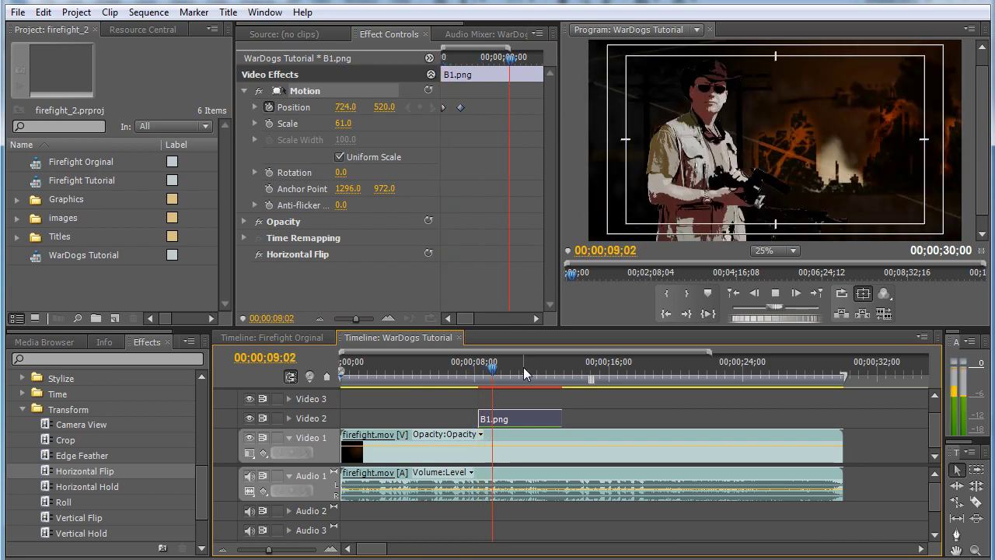
mouse_move(497, 377)
mouse_down()
mouse_move(489, 377)
mouse_move(498, 378)
mouse_up()
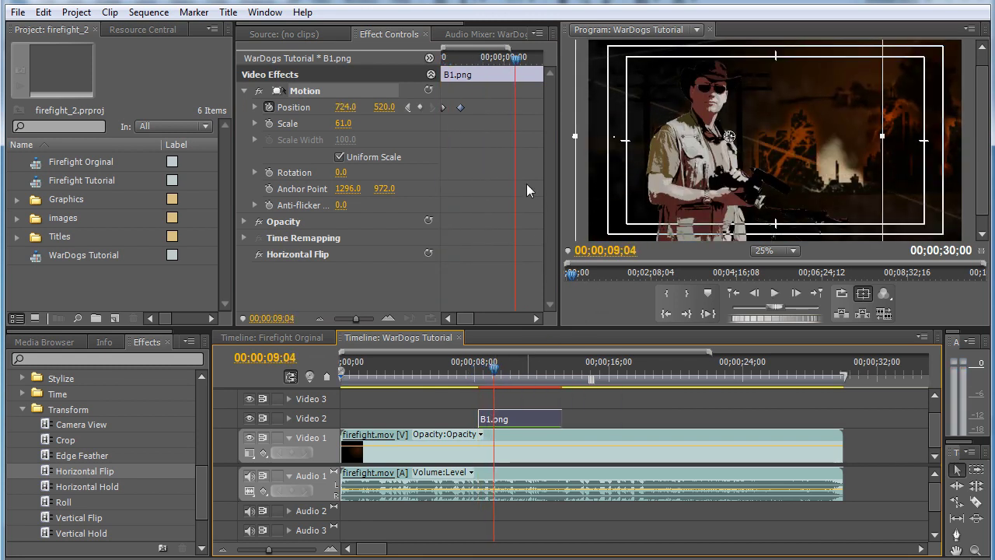
Replay the slide-in and return to 08;23, just after the cutout lands.
key(space)
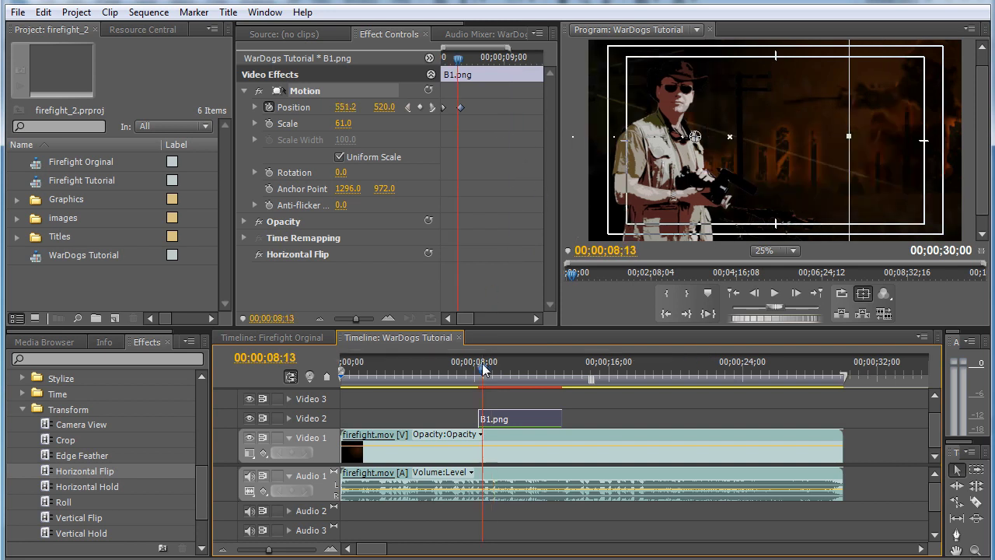
click(491, 362)
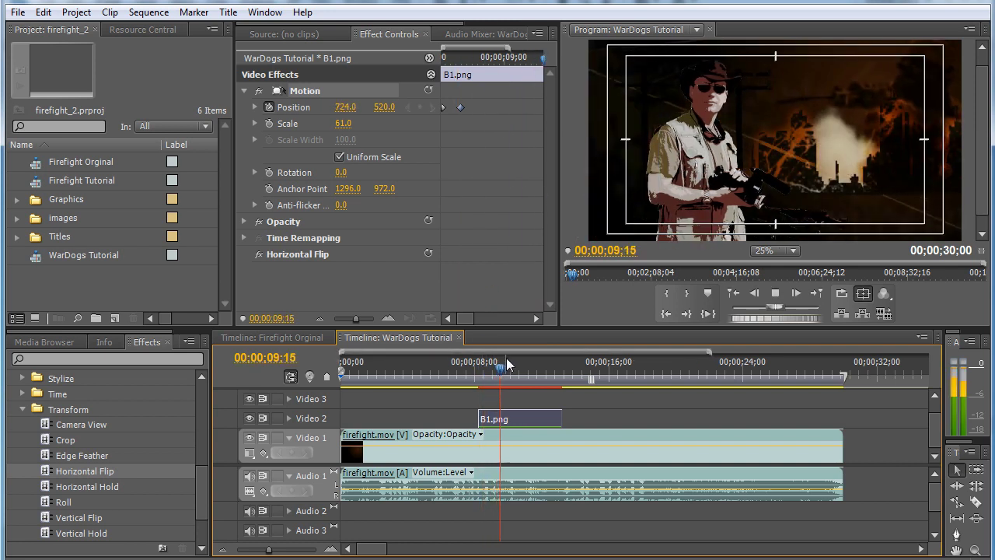
key(space)
mouse_move(484, 373)
mouse_down()
mouse_move(502, 374)
mouse_move(487, 374)
mouse_up()
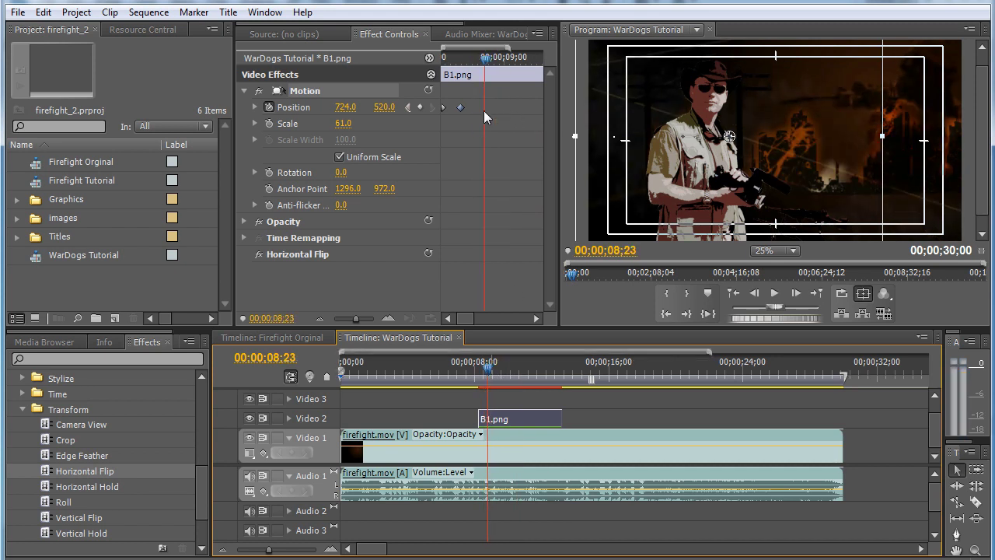
Add a jitter Position keyframe after landing, around X 720, Y 532.
click(385, 108)
drag(729, 136, 730, 138)
click(505, 59)
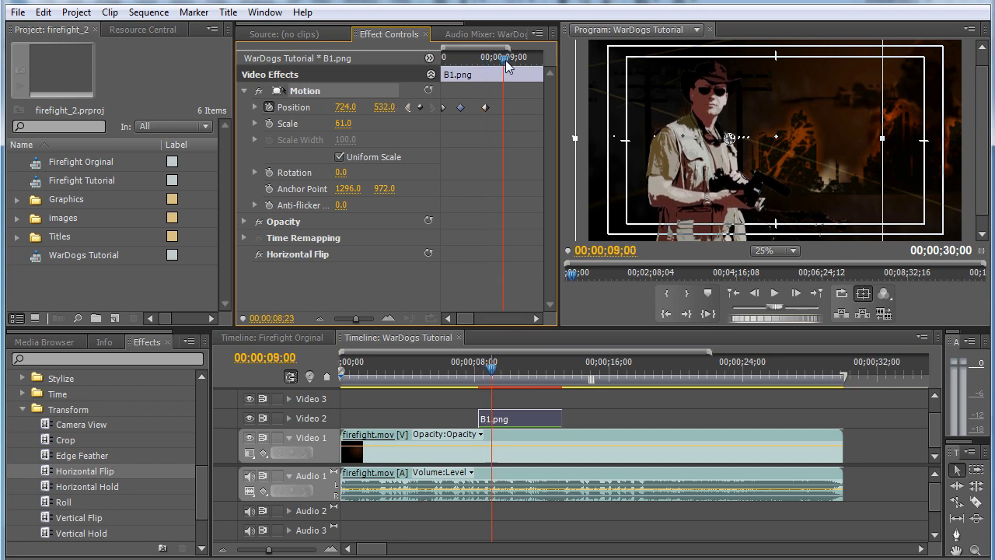
drag(345, 107, 337, 106)
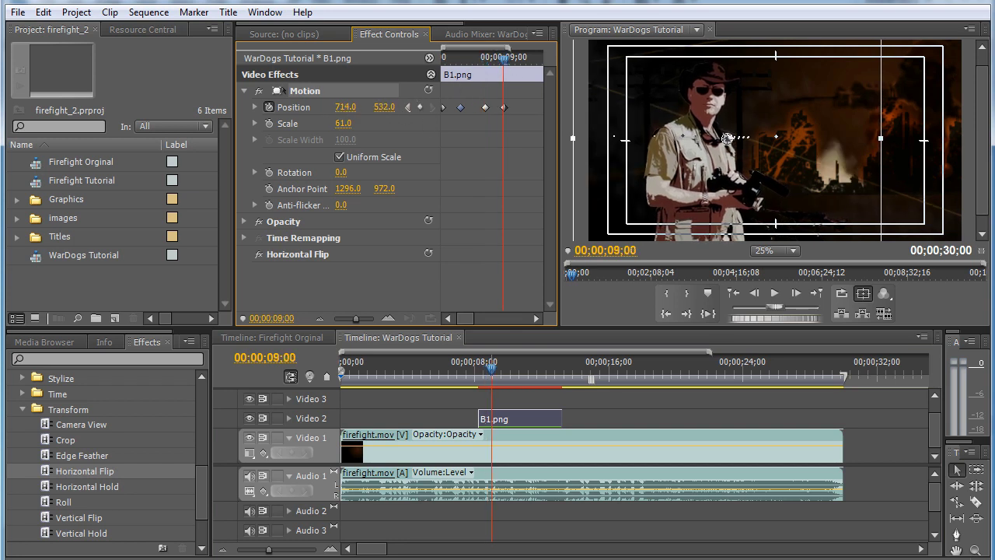
drag(727, 138, 730, 138)
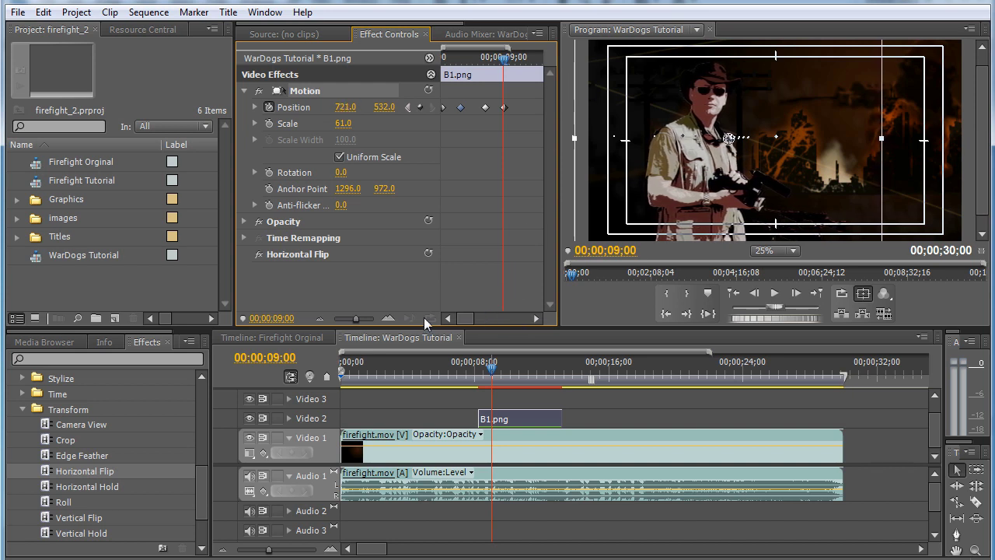
Add jitter keyframes at 09;11 (X 731, Y 530) and 09;17 (Y 529).
click(319, 318)
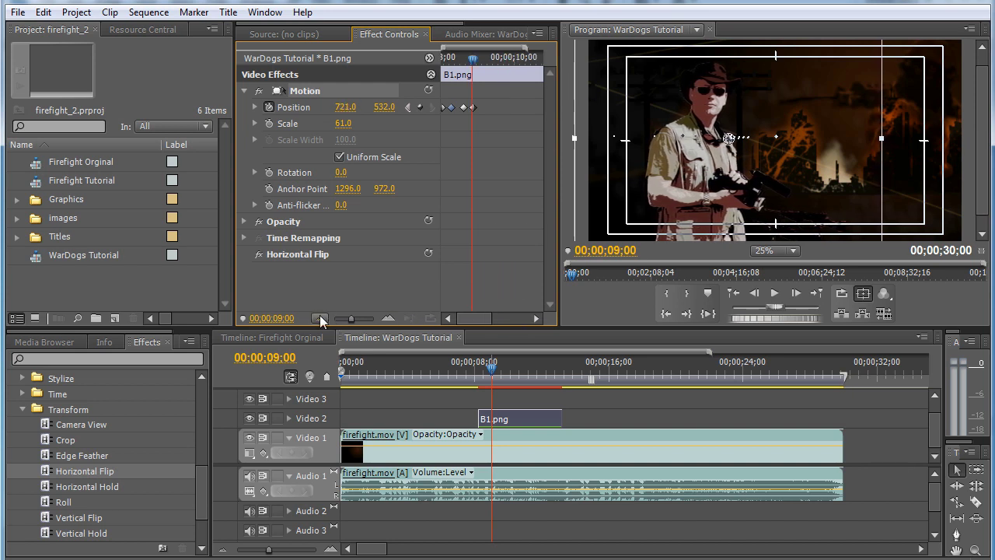
click(488, 59)
drag(345, 107, 350, 107)
drag(730, 140, 730, 139)
click(497, 61)
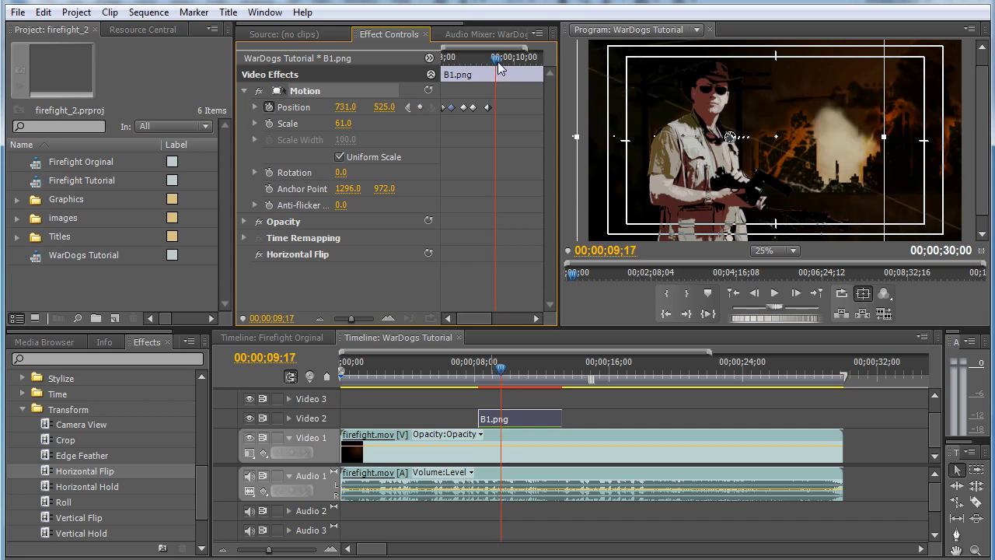
drag(380, 107, 378, 107)
click(510, 59)
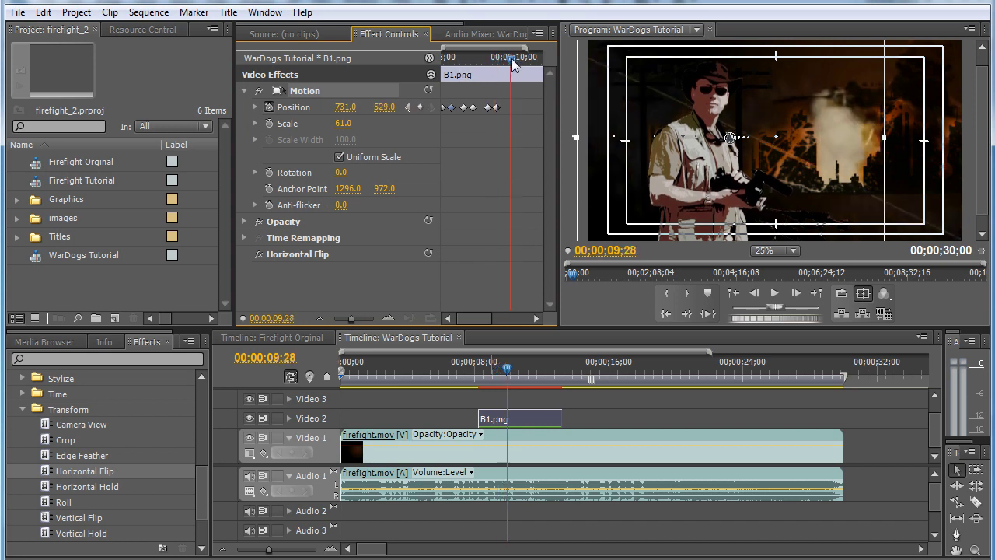
Preview the jitter and spread the later keyframes further apart in time.
click(480, 374)
key(space)
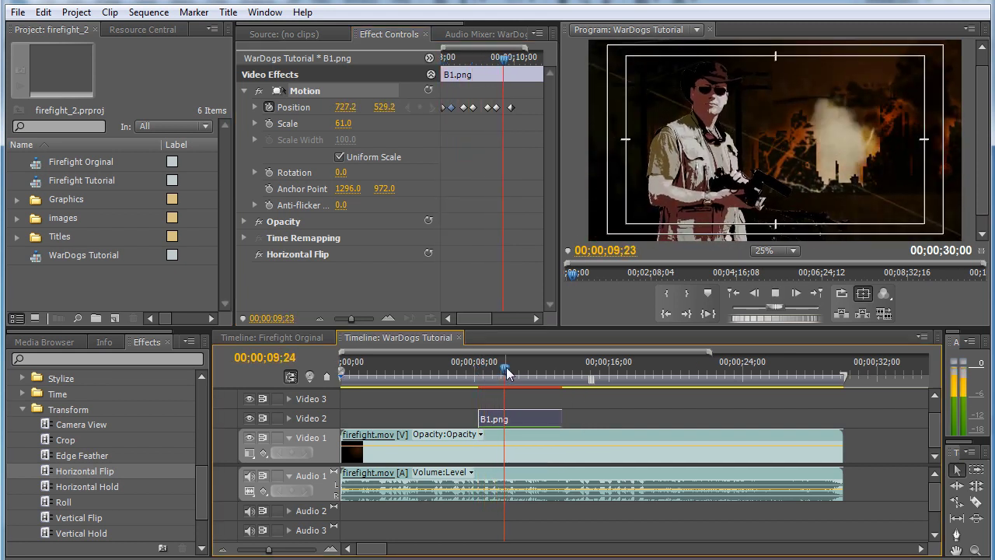
key(space)
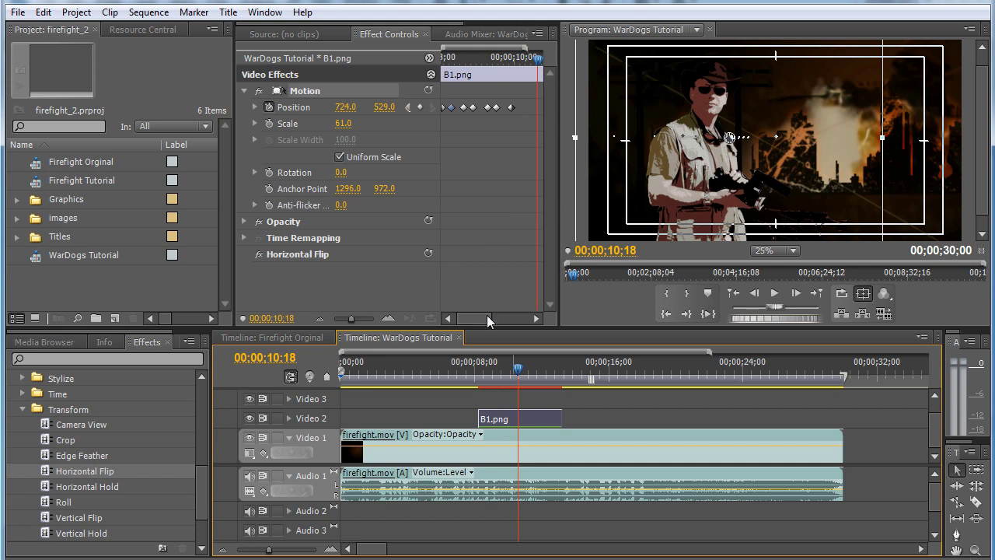
drag(510, 107, 469, 107)
Replay from the clip start, then widen and zoom out the Effect Controls keyframe area.
key(Up)
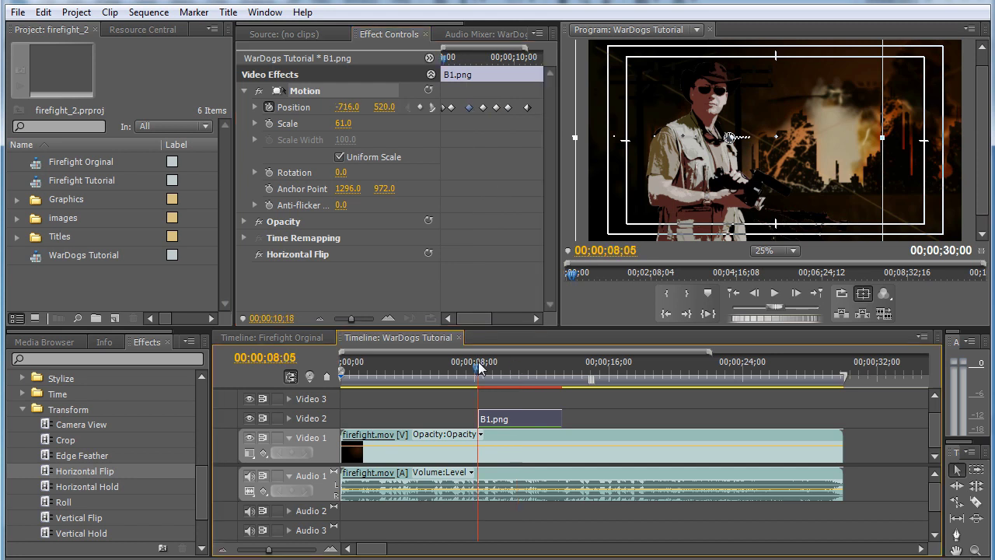
key(space)
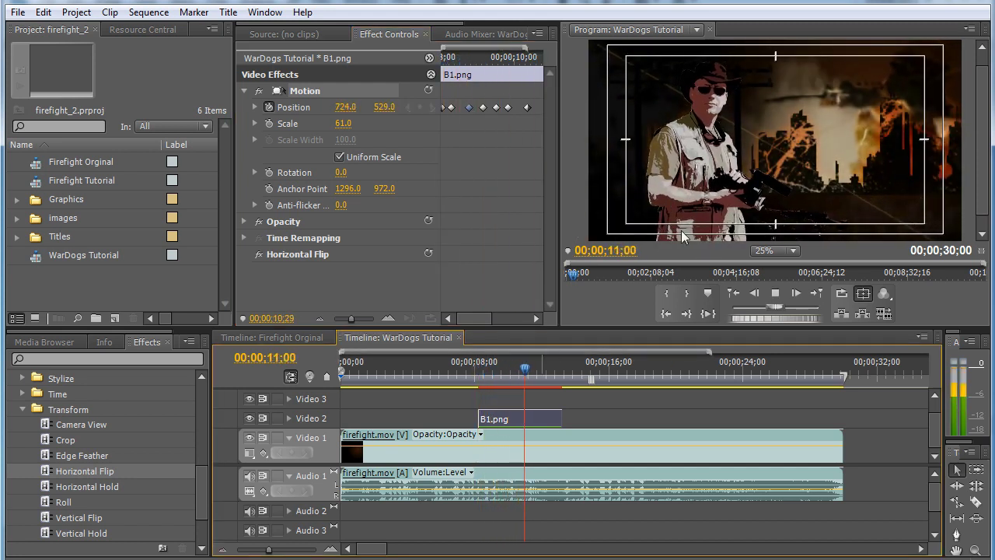
key(space)
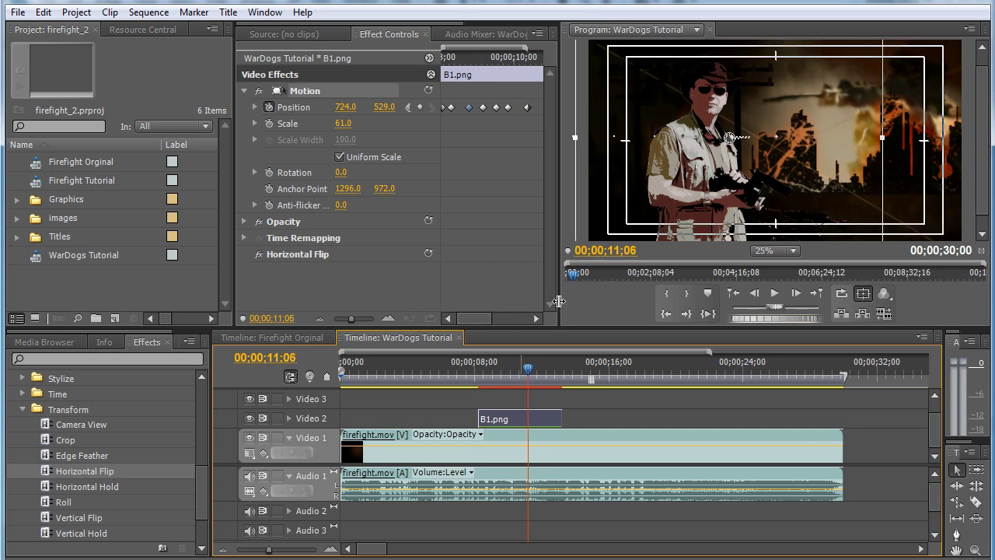
drag(560, 307, 652, 307)
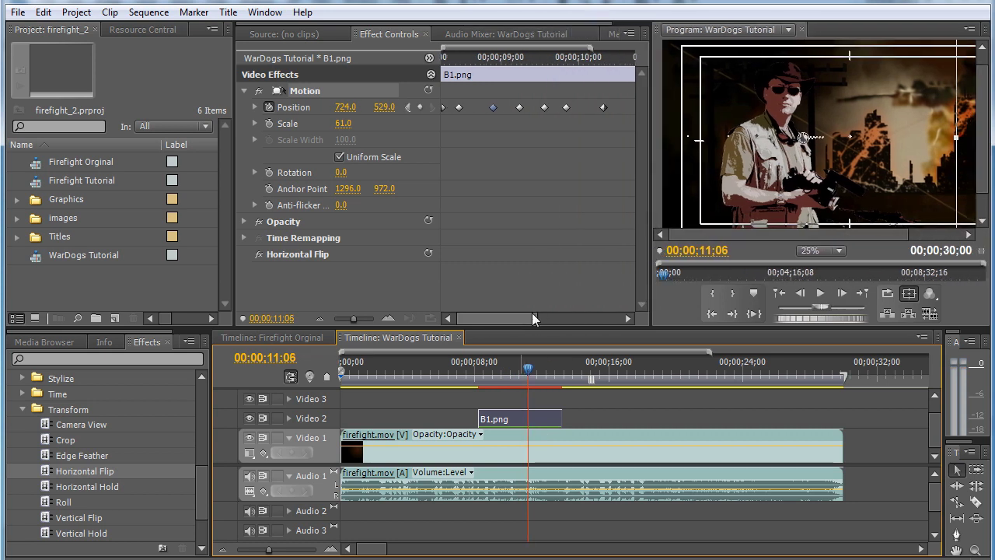
click(320, 318)
drag(529, 375, 557, 375)
Add jitter Position keyframes at 10;29 (X 729), 11;23 (Y 518) and 12;14 (Y 525).
click(548, 61)
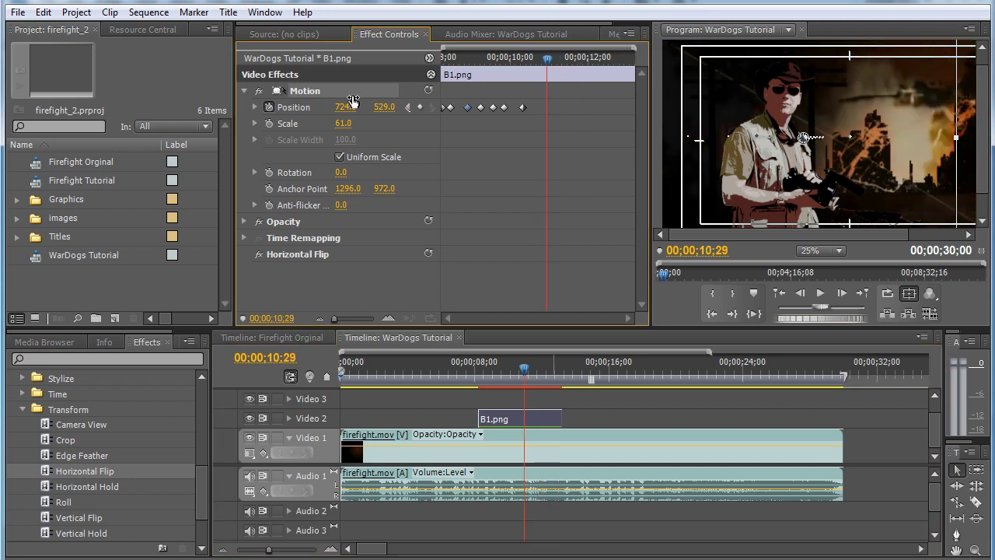
drag(345, 107, 390, 106)
click(578, 59)
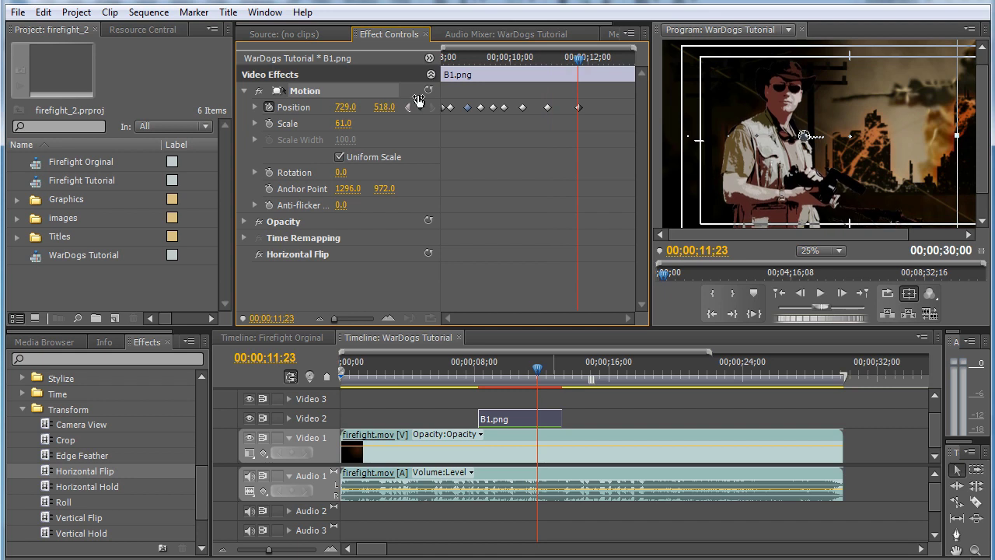
click(608, 59)
drag(608, 61, 605, 60)
drag(384, 106, 389, 107)
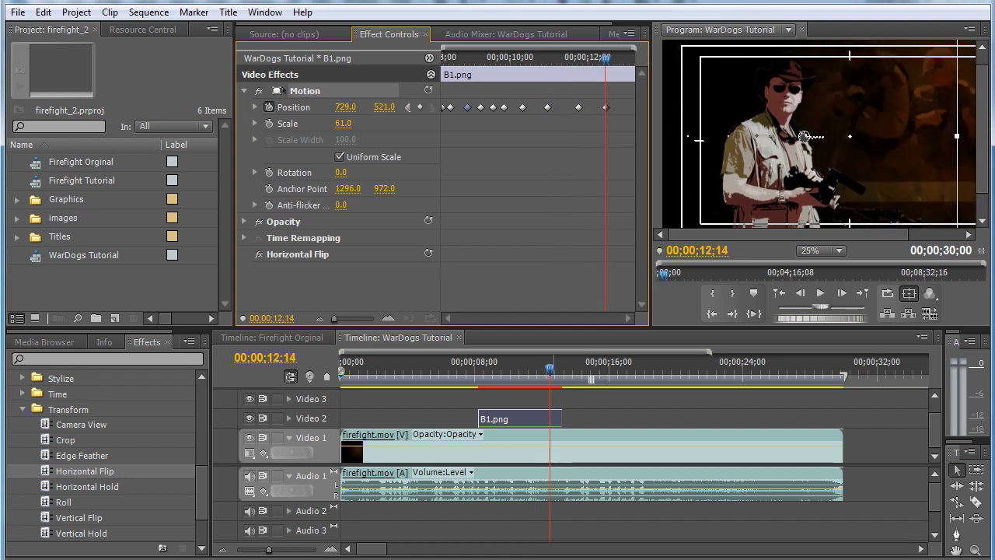
Preview the extended jitter from 08;13 and enlarge the Program monitor.
click(483, 375)
key(space)
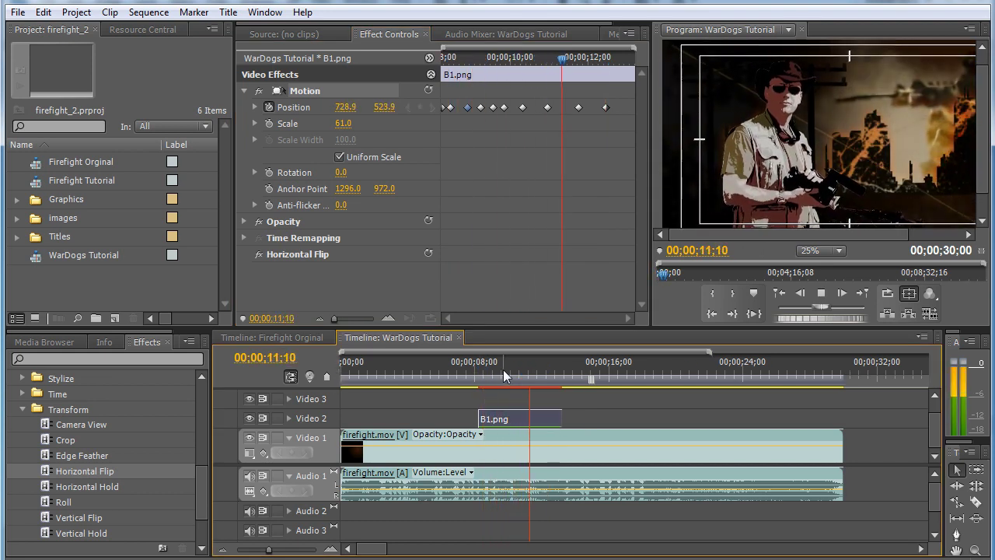
key(space)
drag(650, 269, 496, 269)
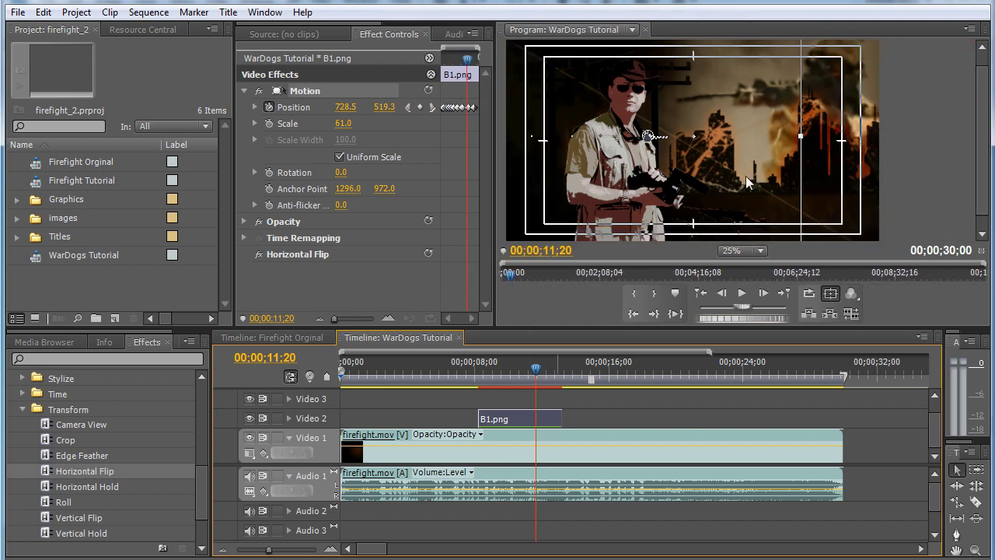
click(742, 293)
key(space)
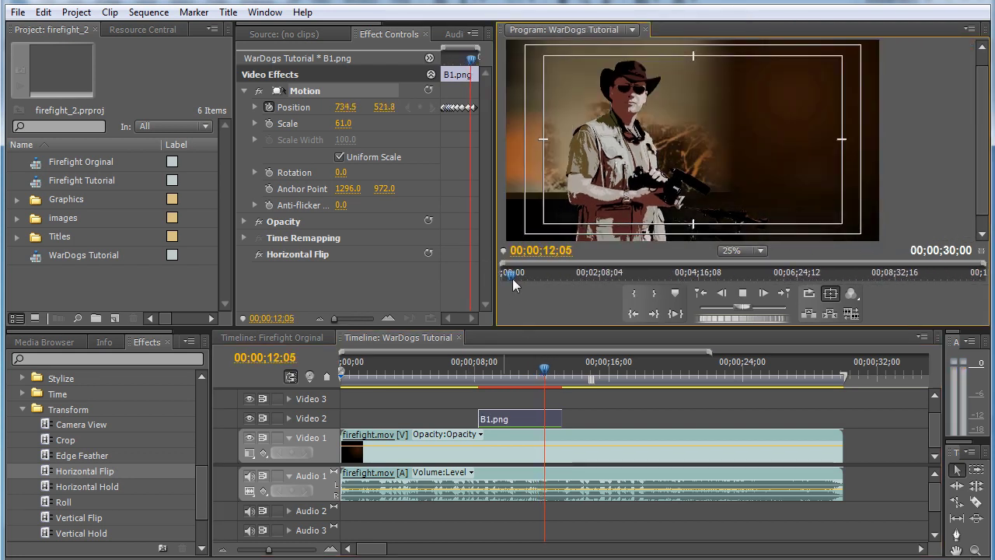
drag(496, 256, 543, 253)
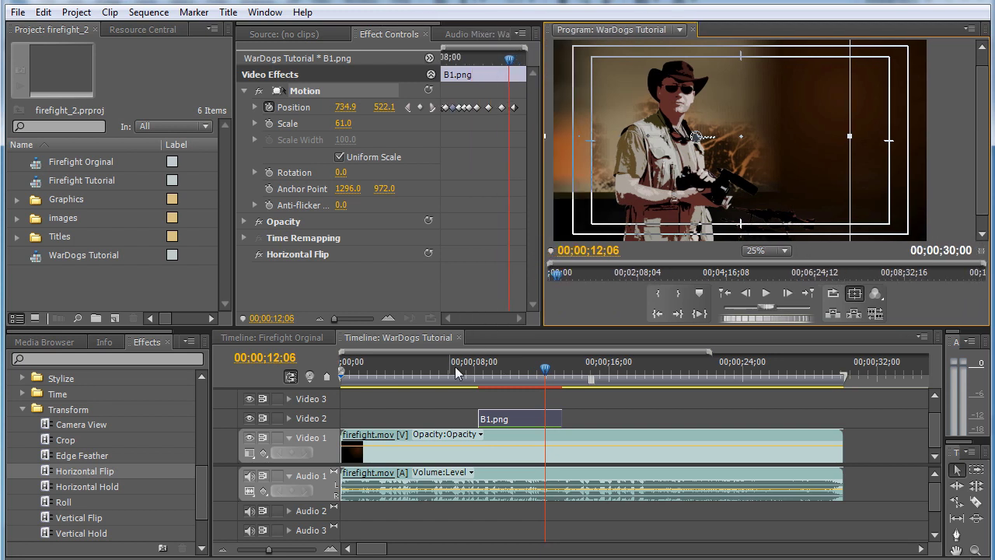
mouse_move(470, 365)
mouse_down()
mouse_move(488, 366)
mouse_move(486, 377)
mouse_up()
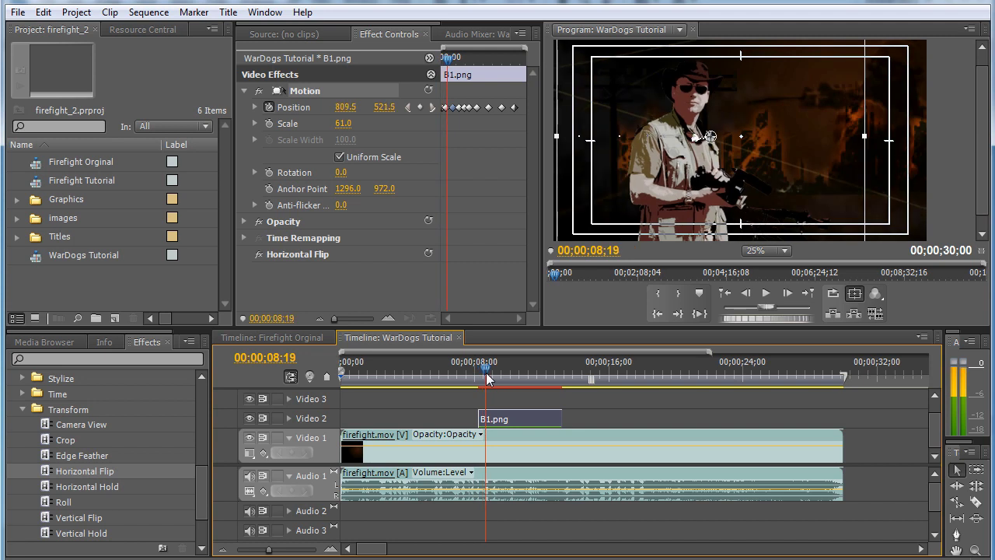
click(321, 319)
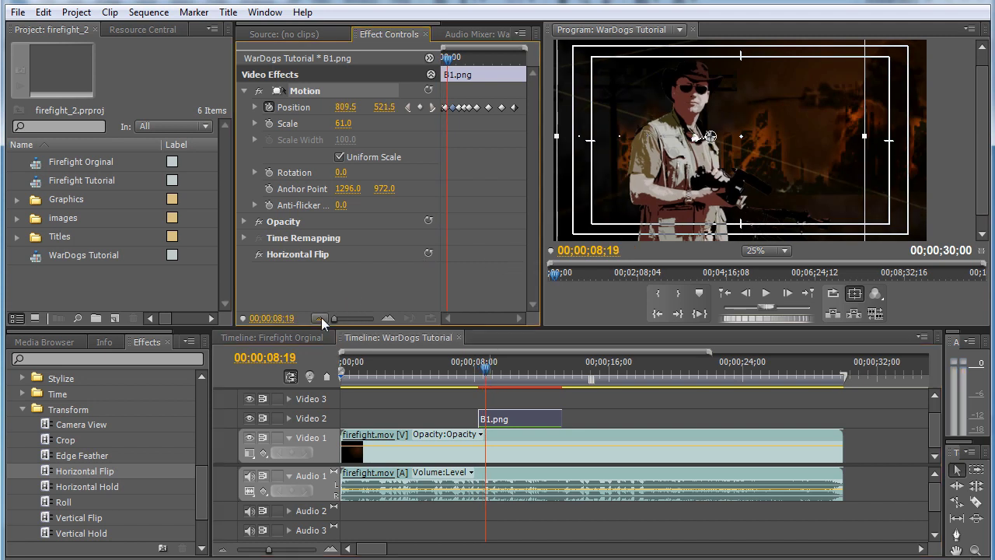